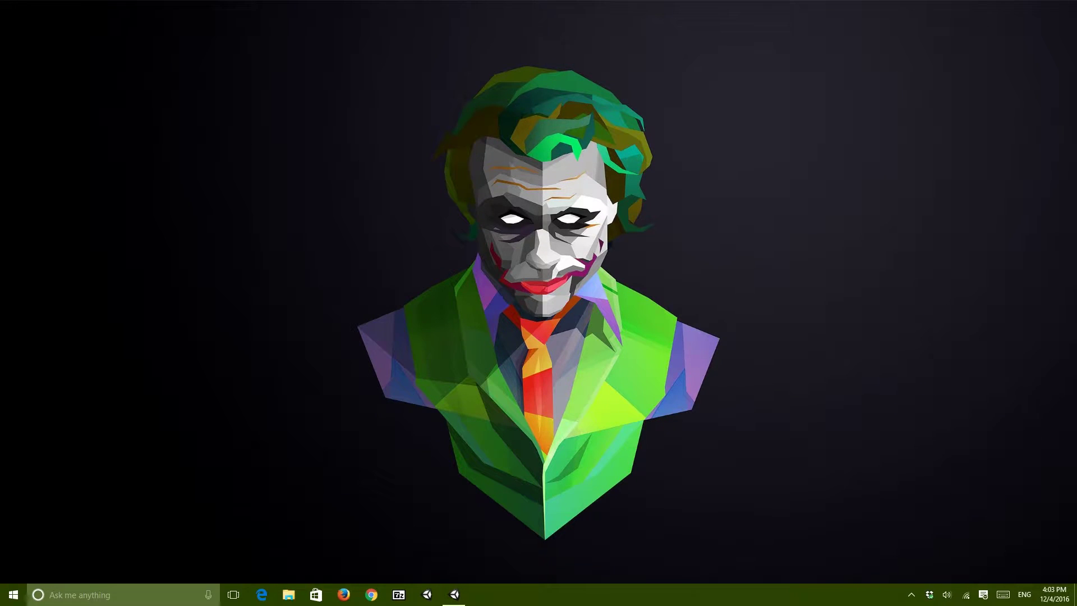
# Switch to the Unity editor and bring the character's face into close view in the Scene view
pyautogui.click(458, 597)
pyautogui.moveTo(511, 349); pyautogui.dragTo(527, 237, button='right')
pyautogui.press('w')
pyautogui.press('w')
pyautogui.moveTo(481, 281)
pyautogui.mouseDown(button='right')
pyautogui.moveTo(510, 288)
pyautogui.moveTo(489, 287)
pyautogui.mouseUp(button='right')
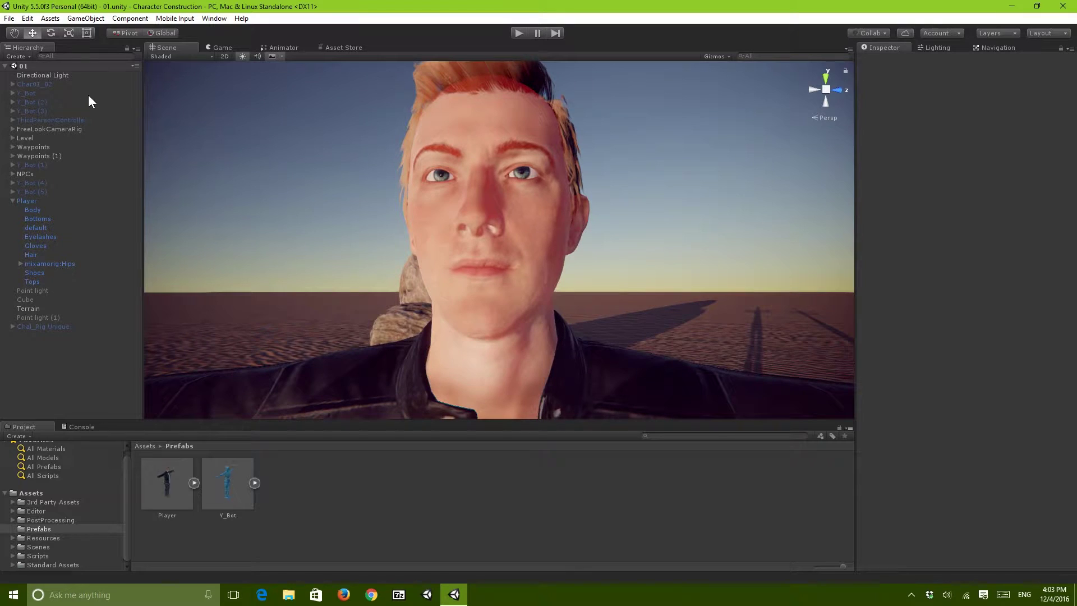
# Try Y rotations of -60 and about -25 on the Directional Light, undo them and save the scene
pyautogui.click(56, 75)
pyautogui.moveTo(991, 106); pyautogui.dragTo(224, 172)
pyautogui.moveTo(319, 172); pyautogui.dragTo(214, 175)
pyautogui.keyDown('alt'); pyautogui.moveTo(265, 169); pyautogui.dragTo(404, 168, button='right'); pyautogui.keyUp('alt')
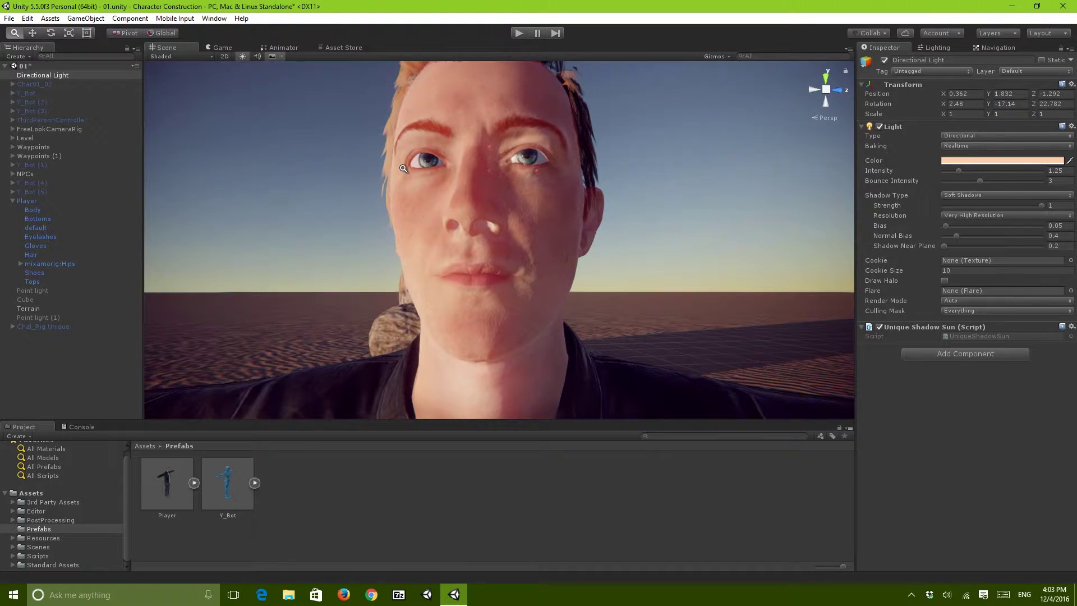
pyautogui.keyDown('alt'); pyautogui.moveTo(493, 160); pyautogui.dragTo(730, 175, button='right'); pyautogui.keyUp('alt')
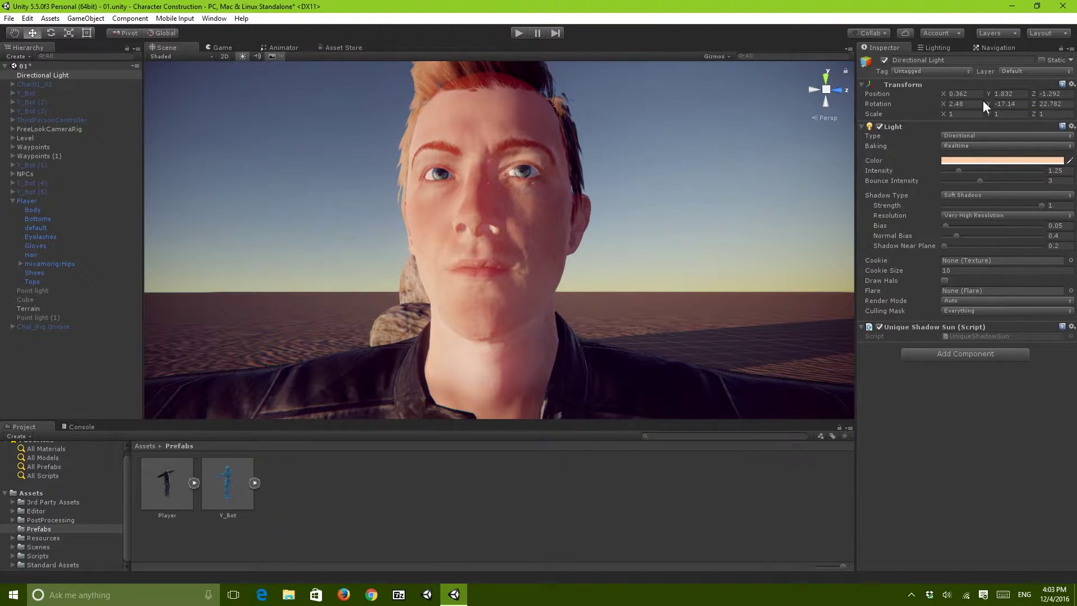
pyautogui.moveTo(990, 108); pyautogui.dragTo(867, 160)
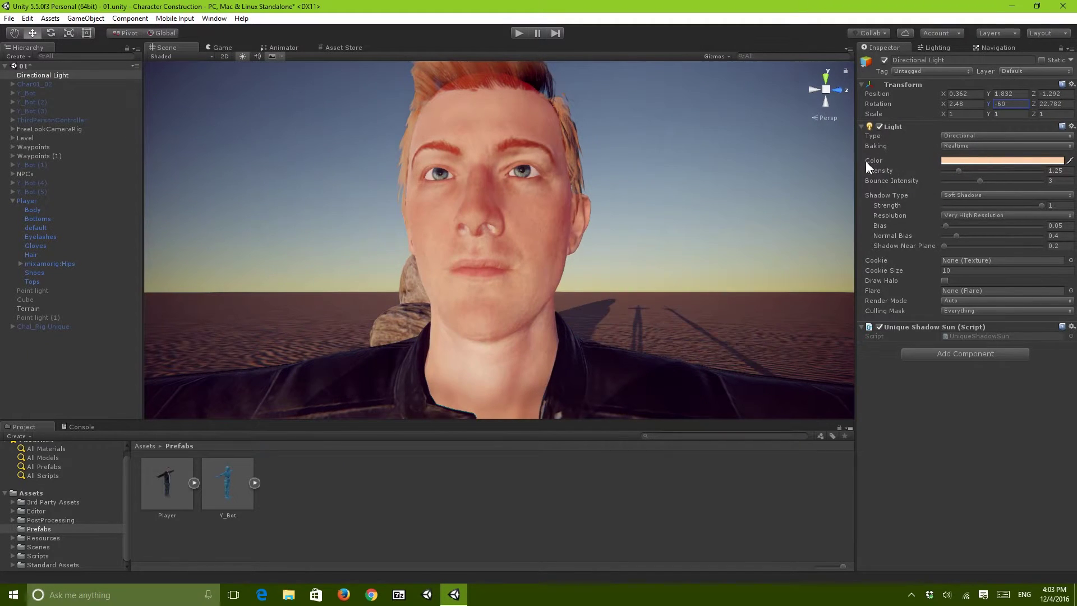
pyautogui.moveTo(994, 105); pyautogui.dragTo(94, 177)
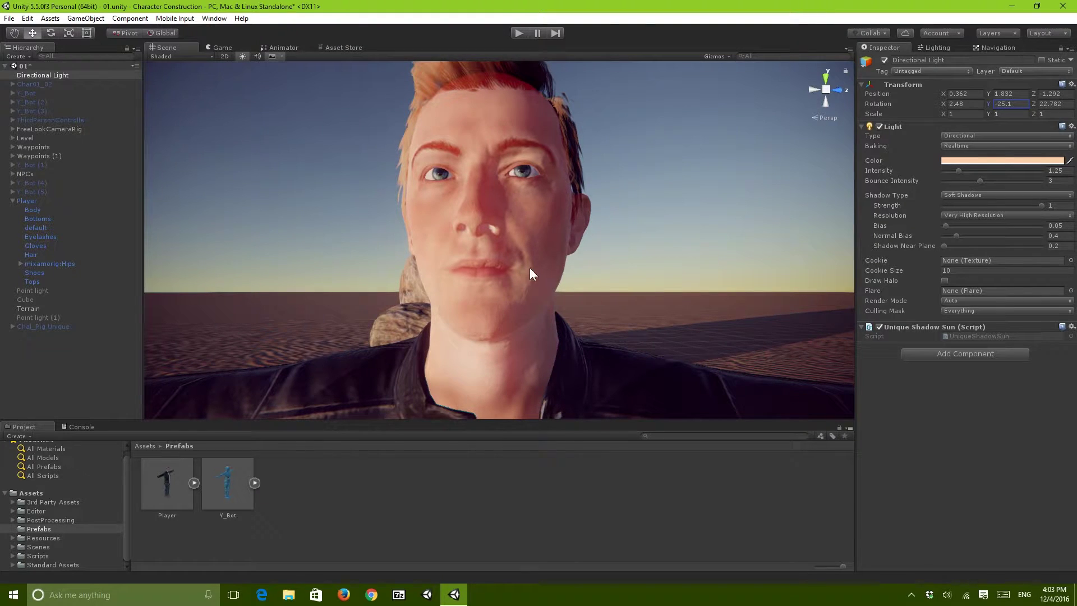
pyautogui.hotkey('ctrl', 'z')
pyautogui.moveTo(562, 267)
pyautogui.mouseDown(button='right')
pyautogui.moveTo(539, 327)
pyautogui.moveTo(562, 261)
pyautogui.mouseUp(button='right')
pyautogui.click(559, 264)
pyautogui.hotkey('ctrl', 's')
# Try scaling up the Player character in the Scene view
pyautogui.moveTo(486, 287); pyautogui.dragTo(487, 316, button='right')
pyautogui.click(487, 335)
pyautogui.press('s')
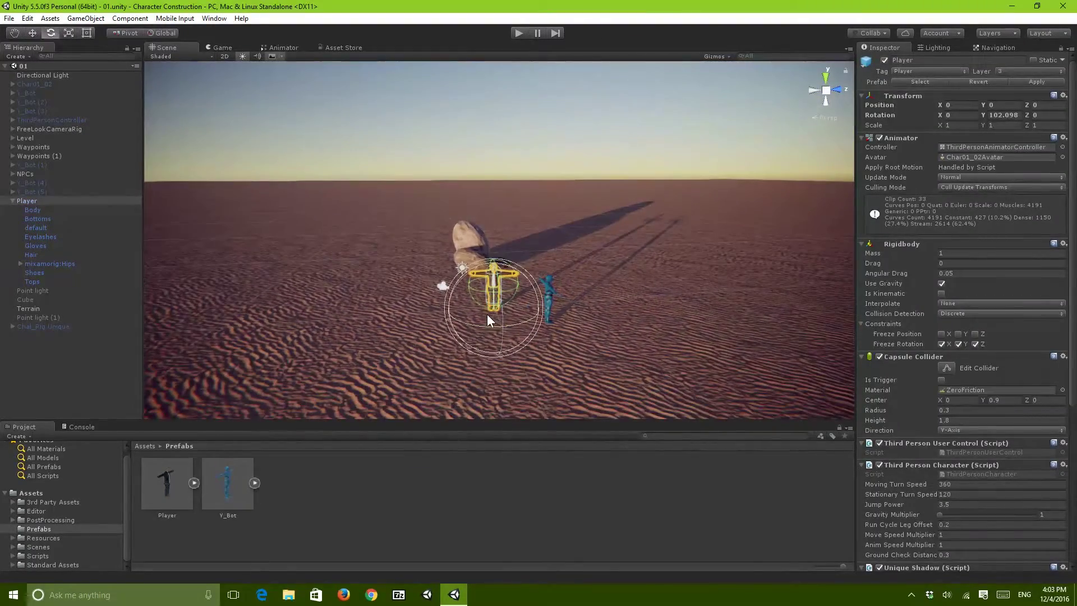
pyautogui.moveTo(497, 313); pyautogui.dragTo(219, 314)
pyautogui.click(465, 469)
# Try rotating the Directional Light to X 314.2 and Y -44.1 with the enlarged Player's face in view
pyautogui.moveTo(514, 337); pyautogui.dragTo(514, 177, button='right')
pyautogui.click(490, 240)
pyautogui.press('f')
pyautogui.keyDown('alt'); pyautogui.moveTo(489, 240); pyautogui.dragTo(457, 398); pyautogui.keyUp('alt')
pyautogui.press('w')
pyautogui.moveTo(491, 286)
pyautogui.mouseDown(button='right')
pyautogui.moveTo(511, 182)
pyautogui.moveTo(523, 196)
pyautogui.moveTo(510, 269)
pyautogui.moveTo(483, 277)
pyautogui.mouseUp(button='right')
pyautogui.click(499, 469)
pyautogui.keyDown('alt'); pyautogui.moveTo(483, 279); pyautogui.dragTo(421, 229); pyautogui.keyUp('alt')
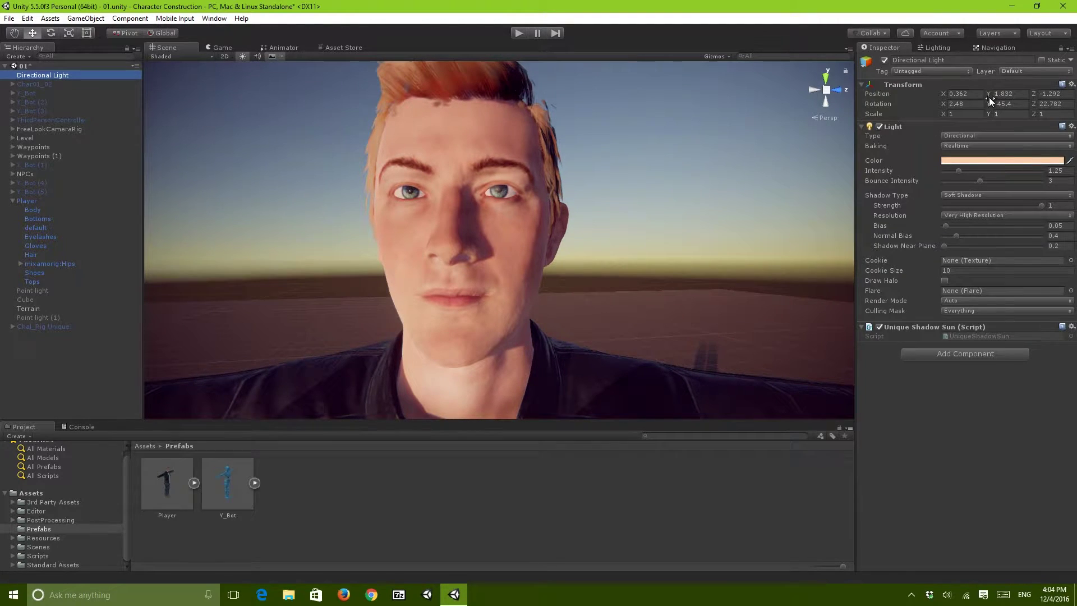
pyautogui.moveTo(1004, 105)
pyautogui.mouseDown()
pyautogui.moveTo(1029, 105)
pyautogui.moveTo(820, 130)
pyautogui.moveTo(831, 132)
pyautogui.moveTo(847, 127)
pyautogui.moveTo(605, 143)
pyautogui.moveTo(899, 131)
pyautogui.moveTo(986, 121)
pyautogui.moveTo(1013, 102)
pyautogui.moveTo(1075, 108)
pyautogui.moveTo(66, 110)
pyautogui.moveTo(360, 87)
pyautogui.mouseUp()
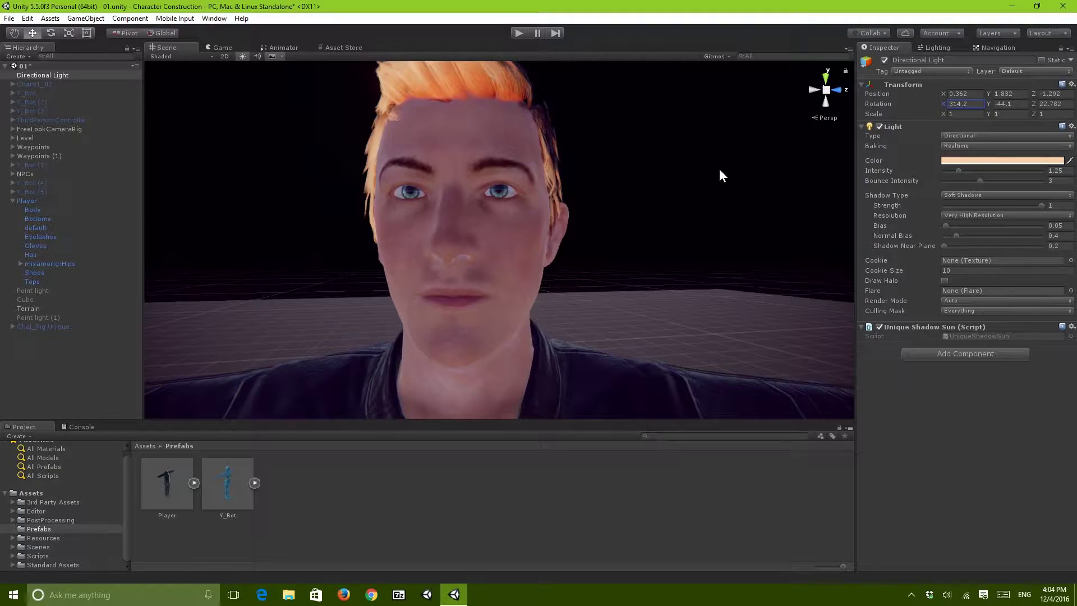
pyautogui.click(631, 237)
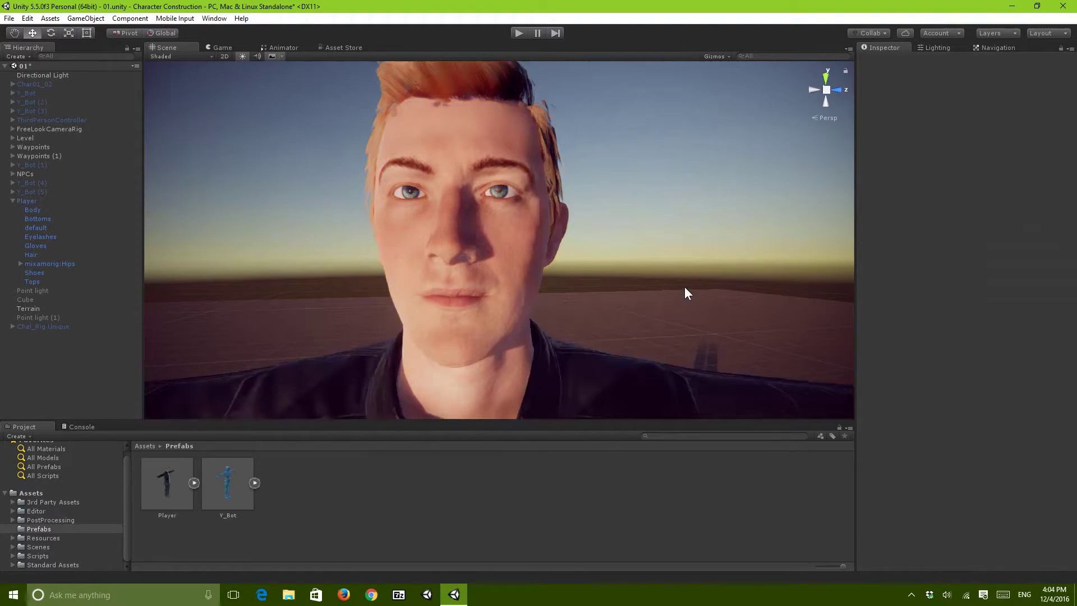
# Restore the Player's original scale and reframe the character's upper body in the Scene view
pyautogui.click(460, 275)
pyautogui.press('f')
pyautogui.click(526, 504)
pyautogui.moveTo(525, 350); pyautogui.dragTo(529, 323, button='right')
pyautogui.press('w')
pyautogui.keyDown('alt'); pyautogui.moveTo(529, 322); pyautogui.dragTo(519, 360); pyautogui.keyUp('alt')
pyautogui.moveTo(491, 278)
pyautogui.keyDown('alt'); pyautogui.mouseDown()
pyautogui.moveTo(481, 241)
pyautogui.moveTo(489, 283)
pyautogui.moveTo(500, 261)
pyautogui.mouseUp(); pyautogui.keyUp('alt')
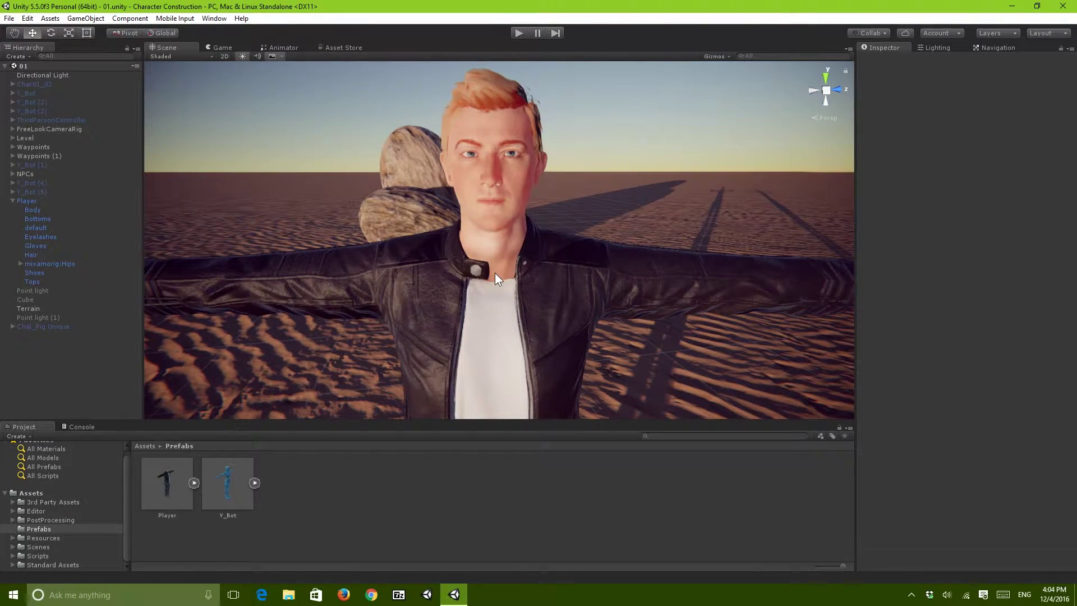
# Try scaling the Player uniformly to about 10.16 and view the enlarged character
pyautogui.click(510, 269)
pyautogui.press('e')
pyautogui.press('f')
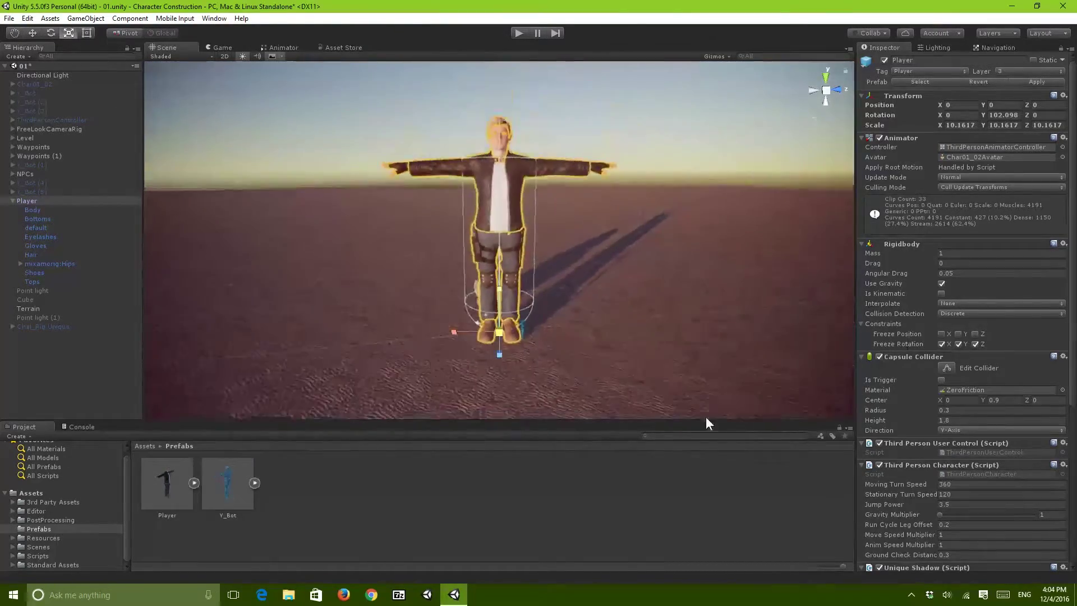
pyautogui.keyDown('alt'); pyautogui.moveTo(677, 316); pyautogui.dragTo(754, 271); pyautogui.keyUp('alt')
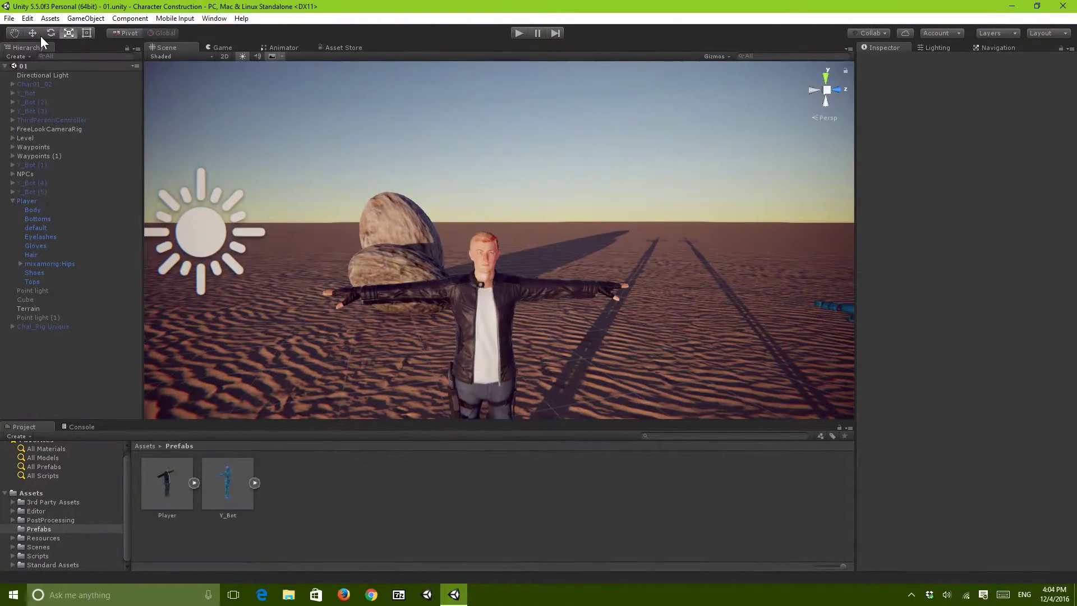
# Set the Shadow Distance to 10 in the project's Quality settings and check the shadows on the face
pyautogui.click(27, 18)
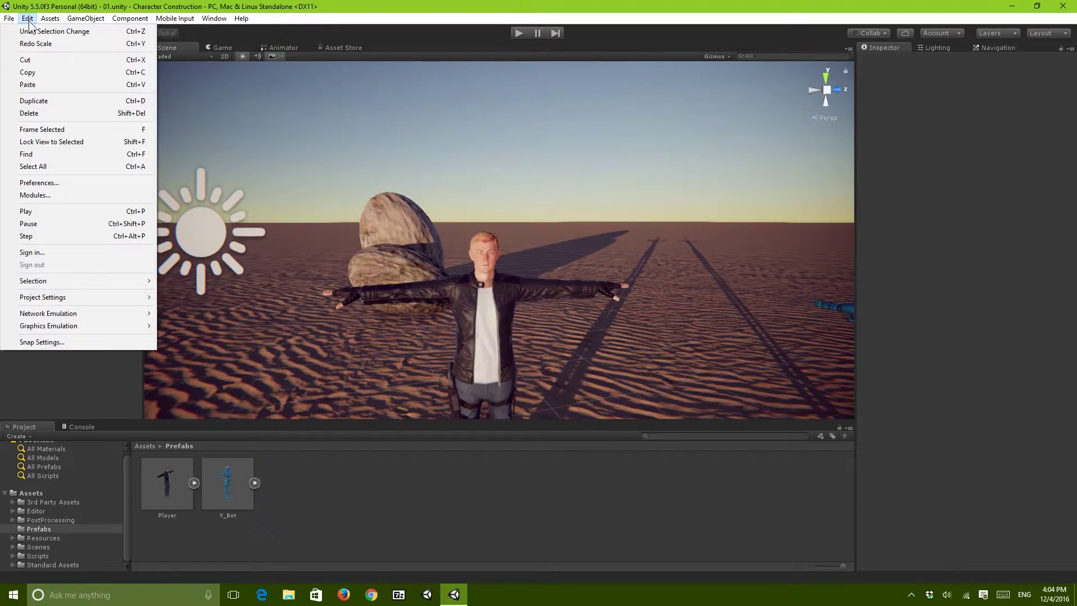
pyautogui.moveTo(140, 284)
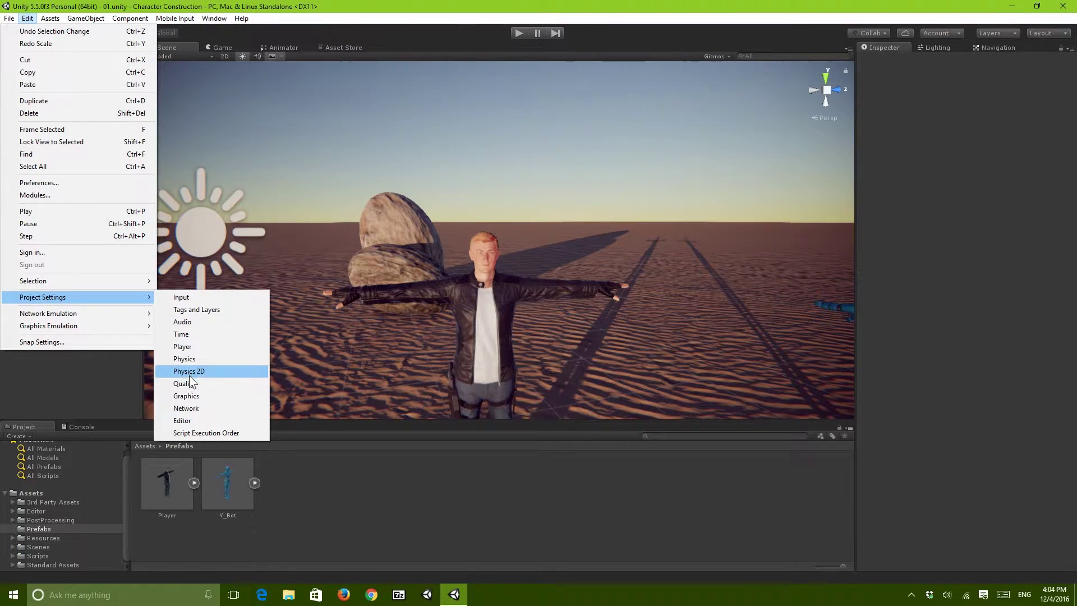
pyautogui.click(191, 383)
pyautogui.press('w')
pyautogui.moveTo(520, 343); pyautogui.dragTo(503, 342, button='right')
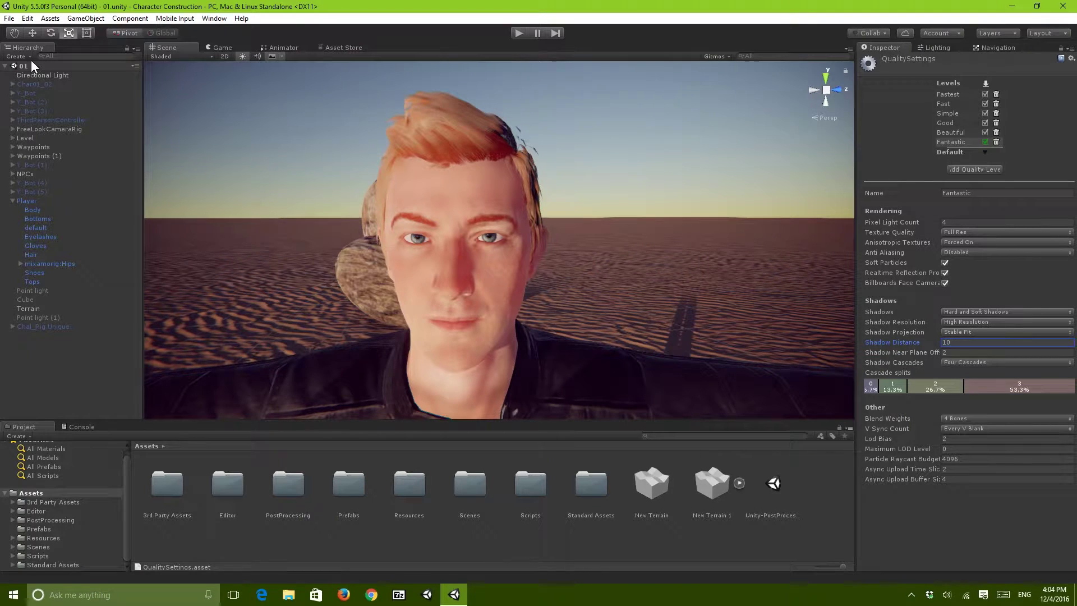
# Examine the Directional Light's shadow bias settings and inspect the shadows on the character's face from close up
pyautogui.click(47, 75)
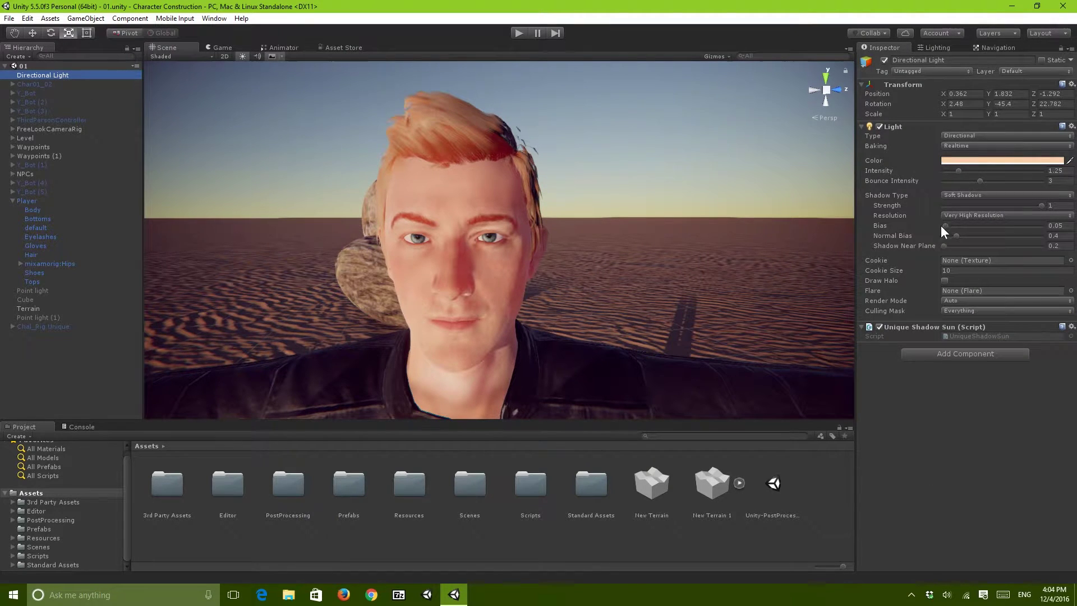
pyautogui.click(557, 504)
pyautogui.moveTo(473, 325); pyautogui.dragTo(470, 273, button='right')
pyautogui.press('w')
pyautogui.press('s')
pyautogui.keyDown('alt'); pyautogui.moveTo(470, 275); pyautogui.dragTo(466, 318); pyautogui.keyUp('alt')
pyautogui.moveTo(465, 318); pyautogui.dragTo(503, 305, button='right')
pyautogui.press('w')
pyautogui.moveTo(673, 299)
pyautogui.mouseDown(button='right')
pyautogui.moveTo(700, 312)
pyautogui.moveTo(675, 281)
pyautogui.mouseUp(button='right')
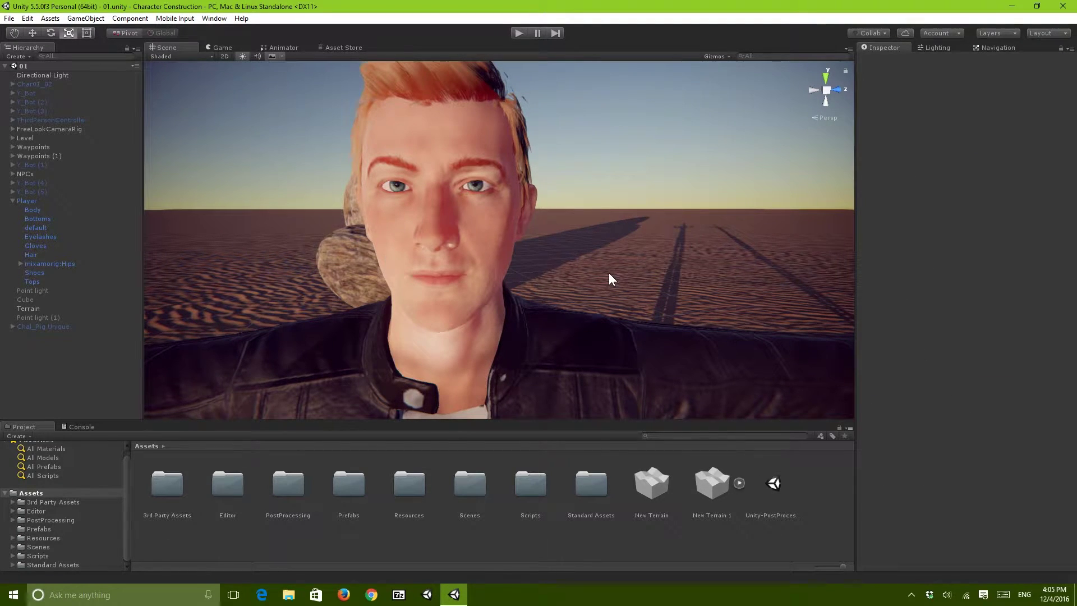
# Collapse the Player object's children in the scene hierarchy and clear the selection
pyautogui.click(484, 254)
pyautogui.click(45, 348)
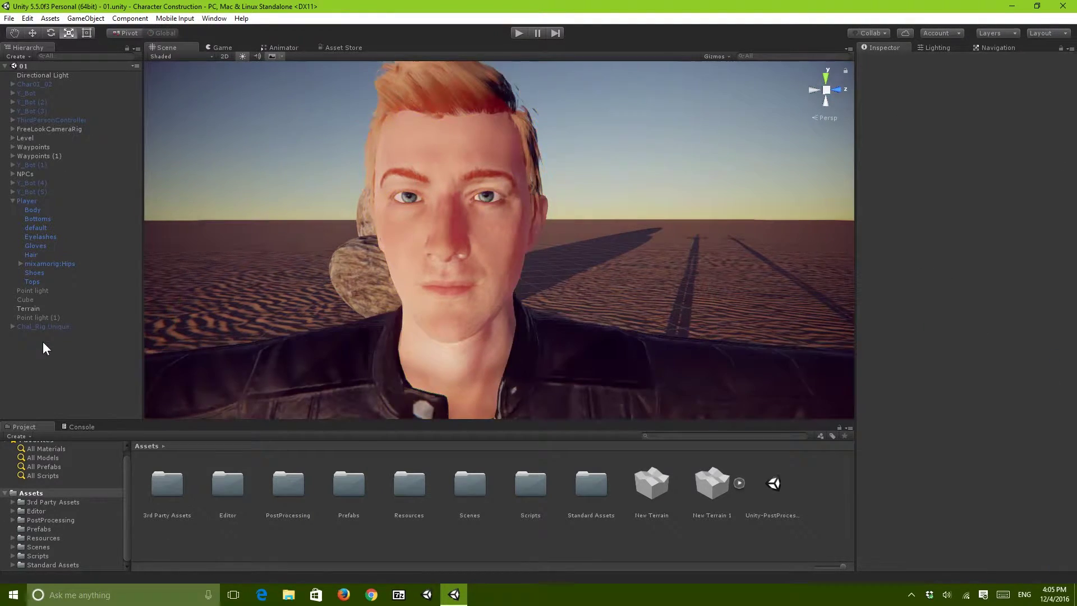
pyautogui.click(77, 200)
pyautogui.scroll(-2, 575, 239)
pyautogui.moveTo(574, 238); pyautogui.dragTo(580, 223, button='middle')
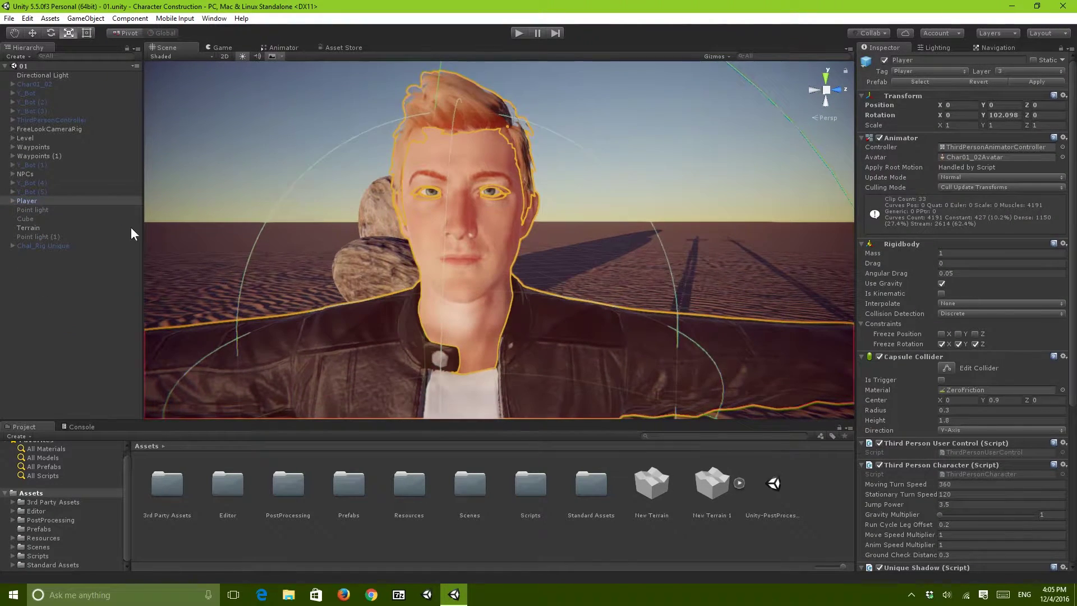
pyautogui.click(100, 283)
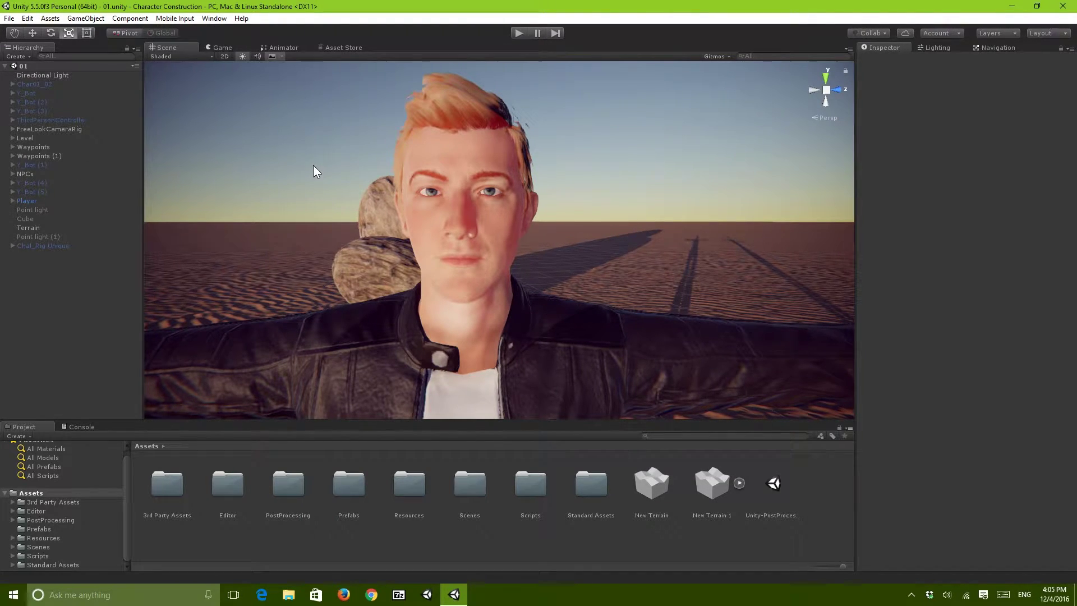
# Review the Player's Unique Shadow script settings and collapse Element 0 under its Shadow Foci
pyautogui.moveTo(366, 221); pyautogui.dragTo(358, 224, button='right')
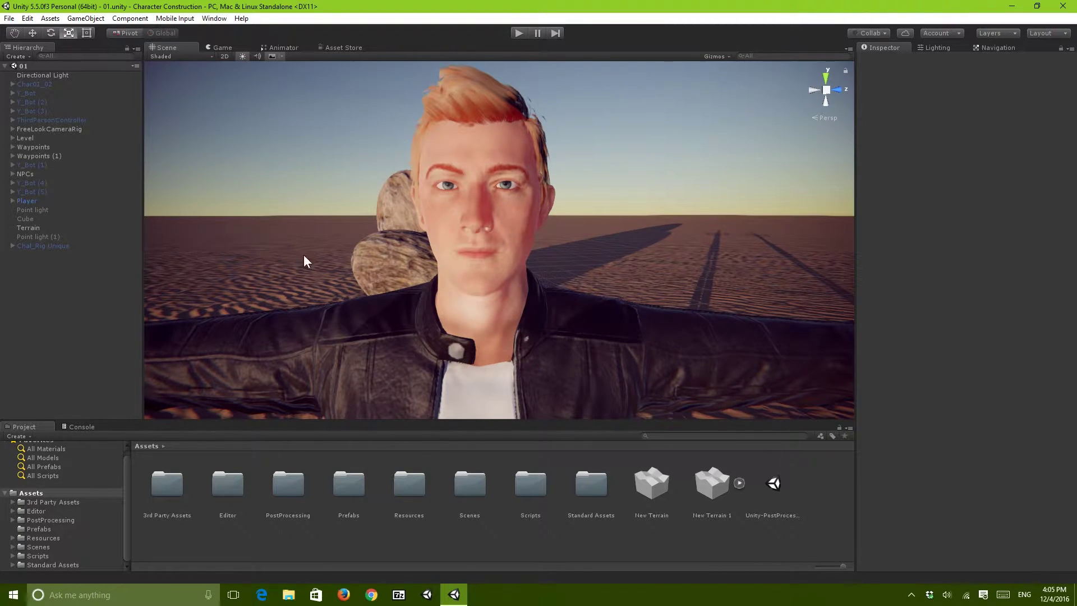
pyautogui.moveTo(647, 244); pyautogui.dragTo(609, 232, button='right')
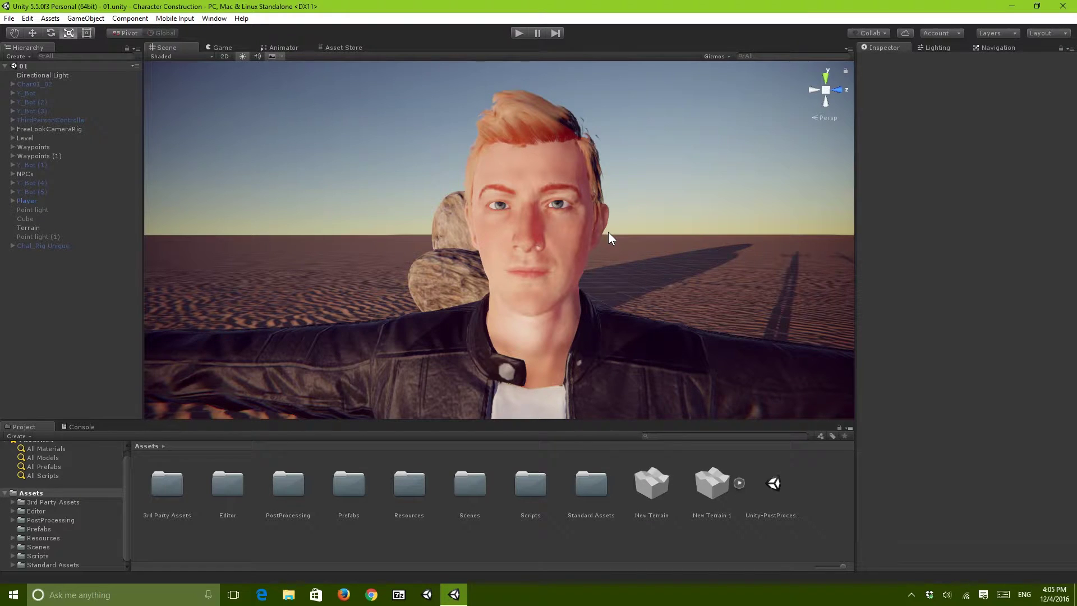
pyautogui.moveTo(609, 232); pyautogui.dragTo(623, 229, button='right')
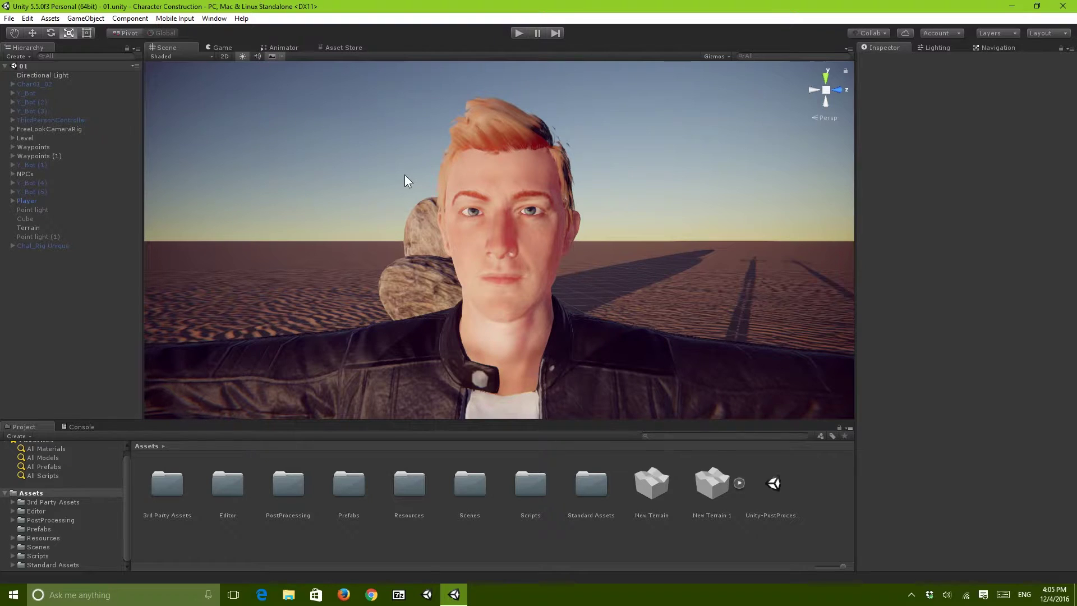
pyautogui.moveTo(368, 189); pyautogui.dragTo(368, 189, button='right')
pyautogui.scroll(-10, 995, 377)
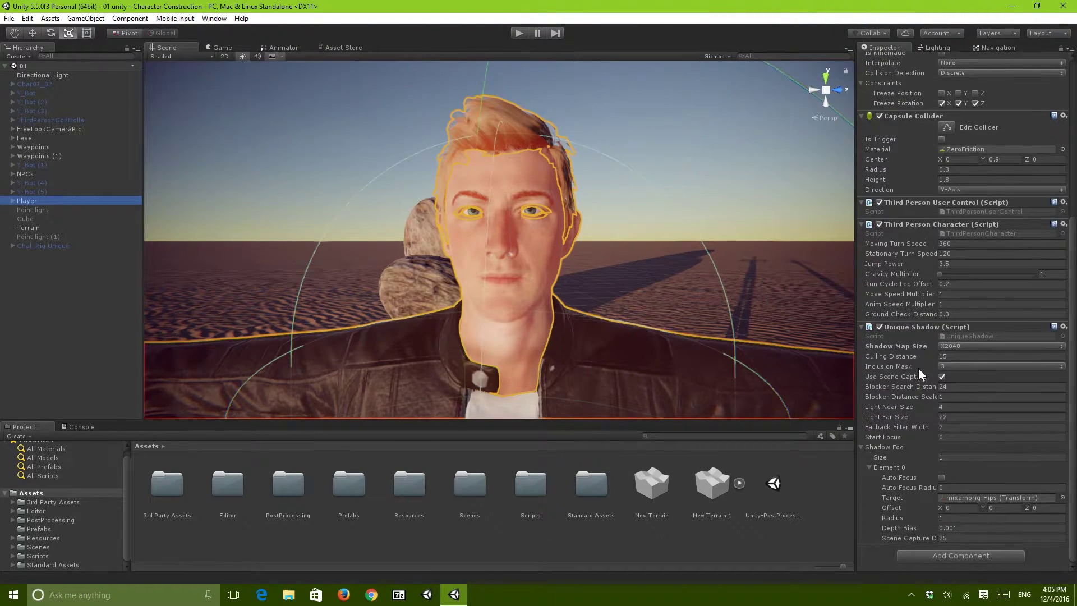
pyautogui.click(869, 467)
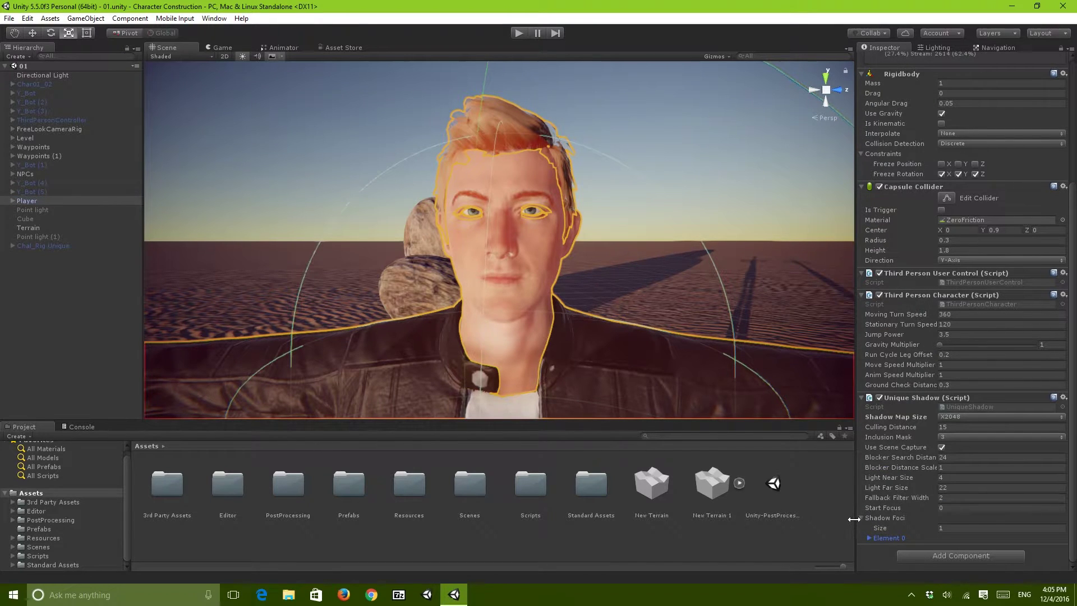
pyautogui.click(829, 515)
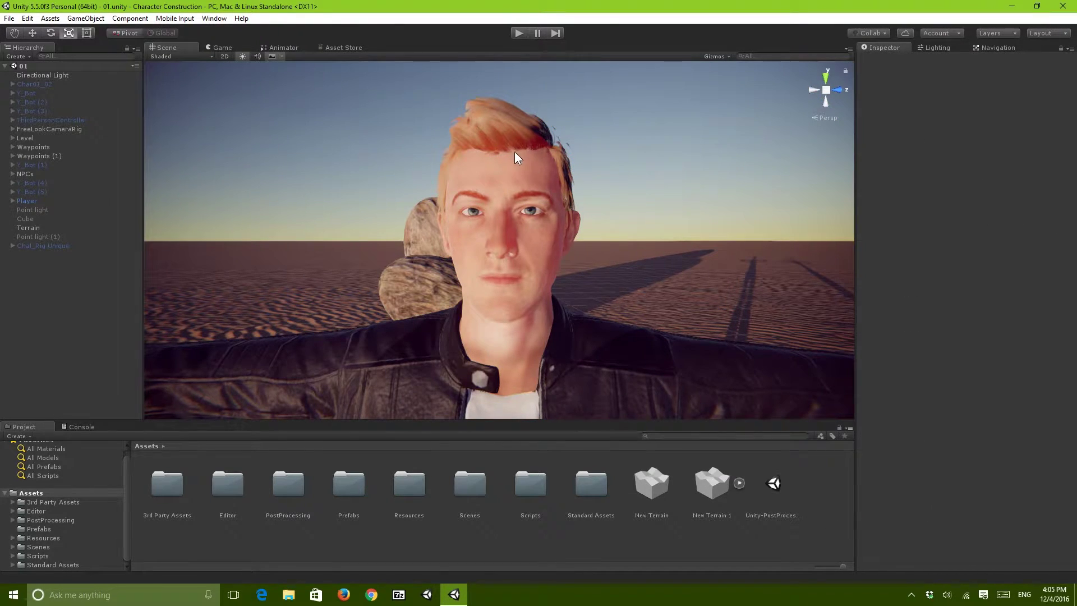
# Select the Directional Light and run the scene in Play mode with the character's face framed in the Scene view
pyautogui.keyDown('alt'); pyautogui.moveTo(657, 229); pyautogui.dragTo(461, 283); pyautogui.keyUp('alt')
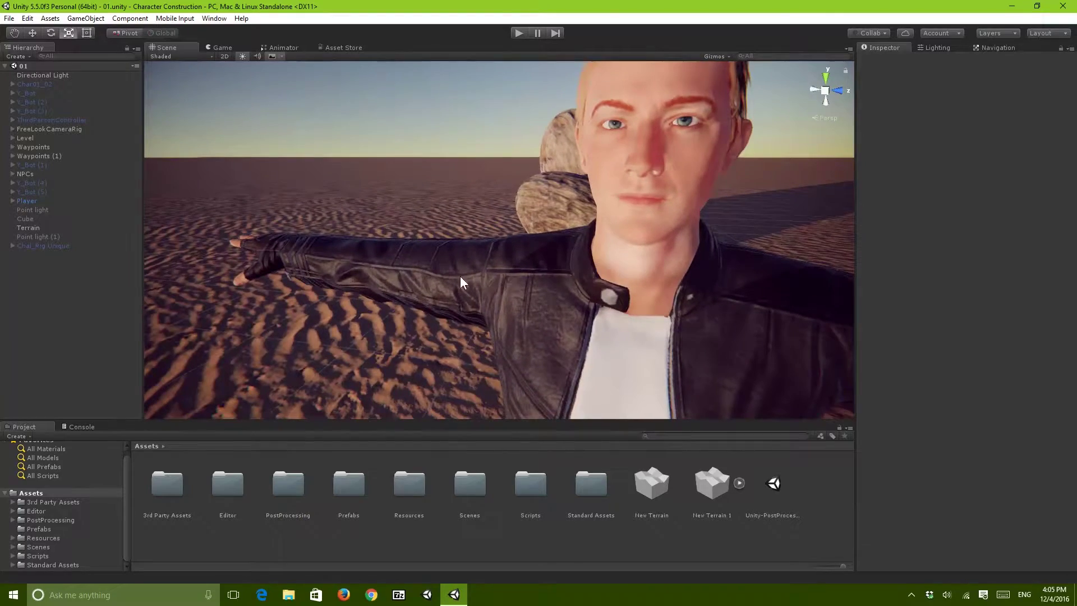
pyautogui.keyDown('alt'); pyautogui.moveTo(536, 283); pyautogui.dragTo(648, 249); pyautogui.keyUp('alt')
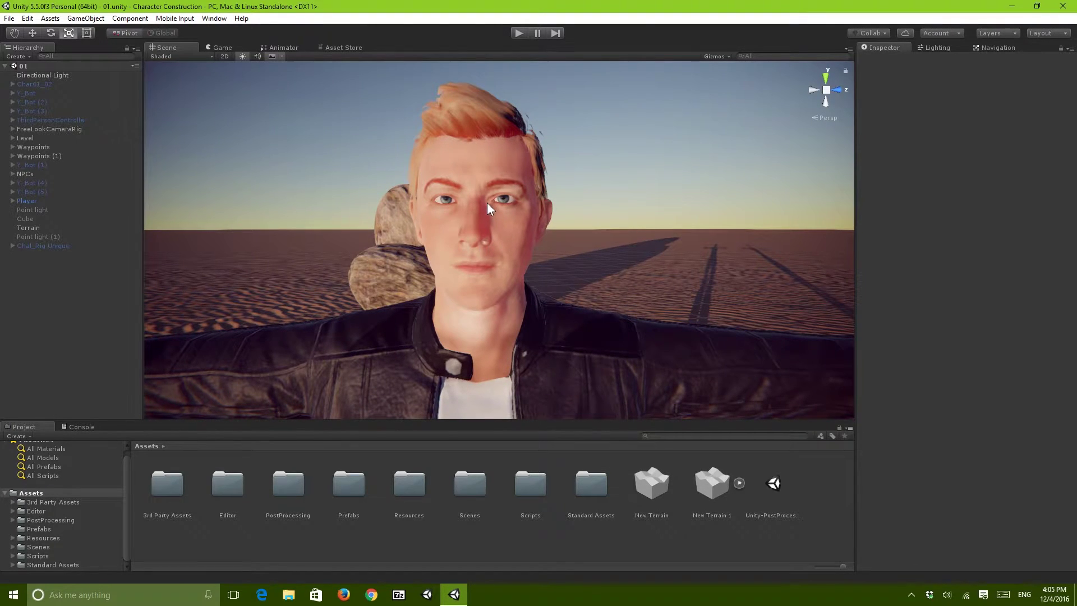
pyautogui.keyDown('alt'); pyautogui.moveTo(485, 206); pyautogui.dragTo(488, 258); pyautogui.keyUp('alt')
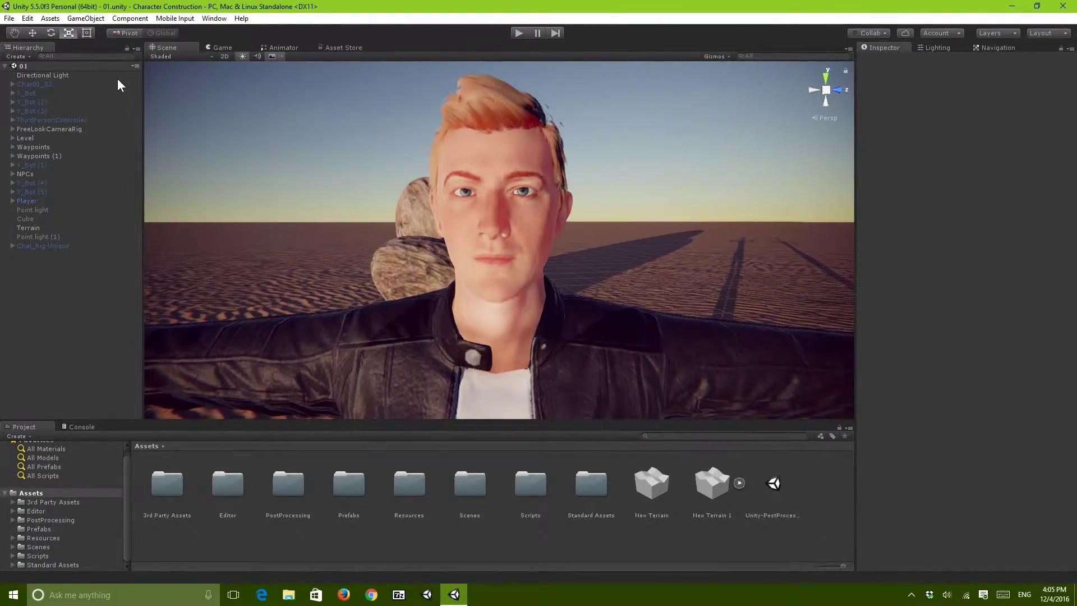
pyautogui.click(117, 77)
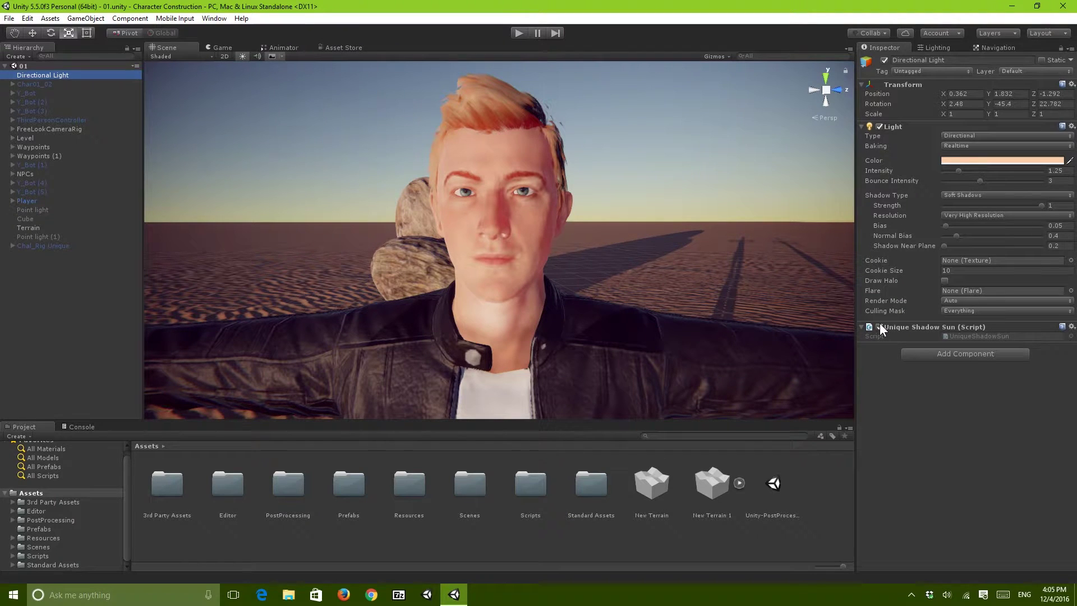
pyautogui.click(522, 35)
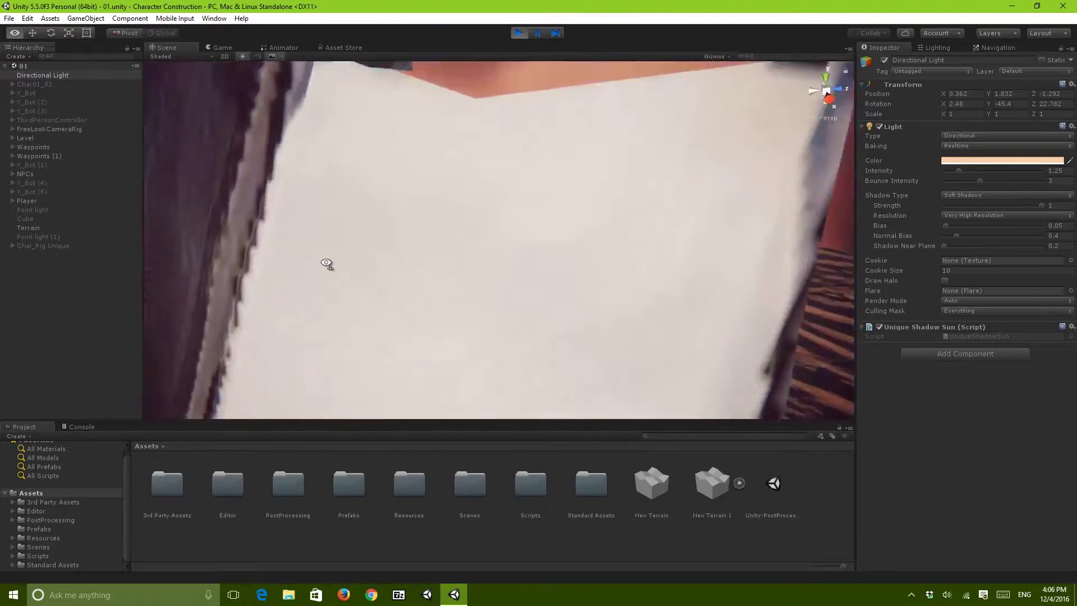
pyautogui.keyDown('alt'); pyautogui.moveTo(326, 264); pyautogui.dragTo(360, 201, button='right'); pyautogui.keyUp('alt')
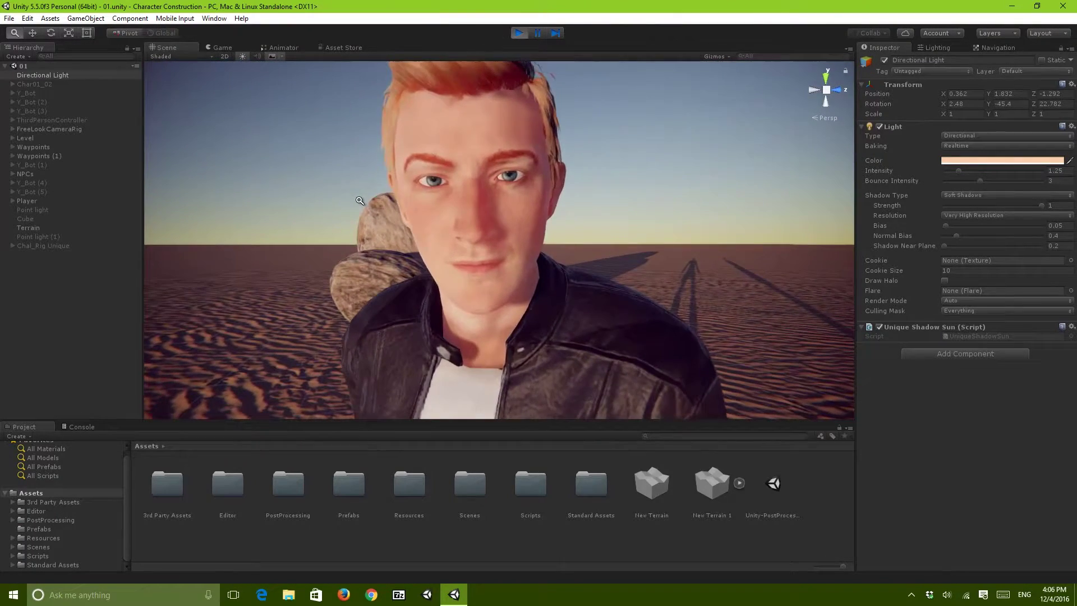
# Set the Directional Light's Y rotation to -34.7, and switch its Unique Shadow Sun script off and back on for comparison
pyautogui.moveTo(990, 105)
pyautogui.mouseDown()
pyautogui.moveTo(1013, 111)
pyautogui.moveTo(138, 133)
pyautogui.moveTo(266, 151)
pyautogui.moveTo(925, 168)
pyautogui.moveTo(955, 185)
pyautogui.moveTo(128, 209)
pyautogui.moveTo(859, 327)
pyautogui.mouseUp()
pyautogui.click(880, 327)
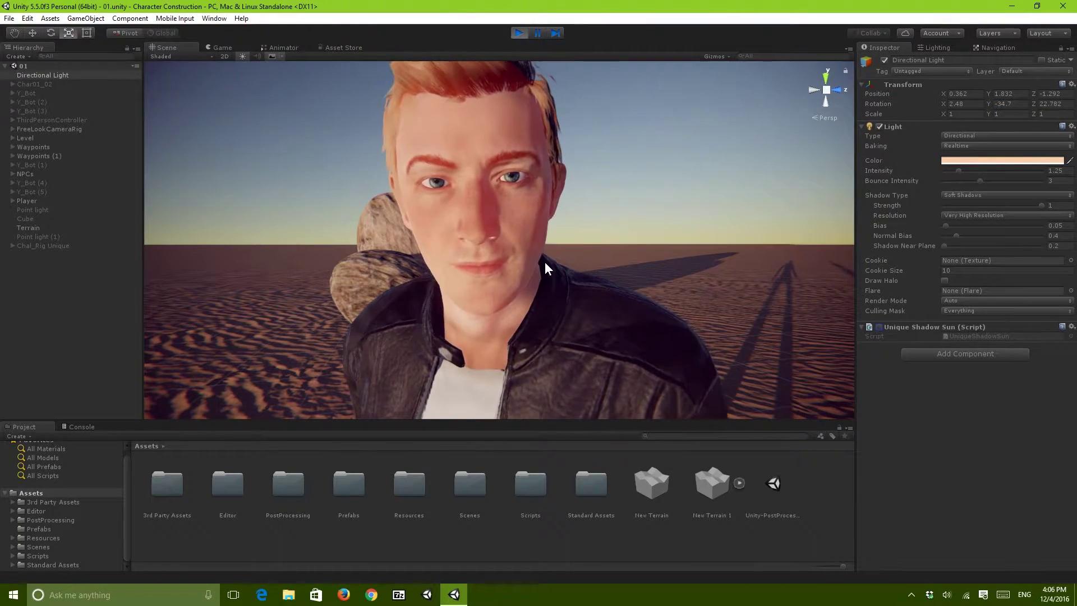
pyautogui.click(880, 327)
# Inspect the shadows on the character's jeans, straps and holster up close during Play mode
pyautogui.moveTo(646, 330); pyautogui.dragTo(653, 256, button='middle')
pyautogui.moveTo(653, 256); pyautogui.dragTo(453, 229, button='right')
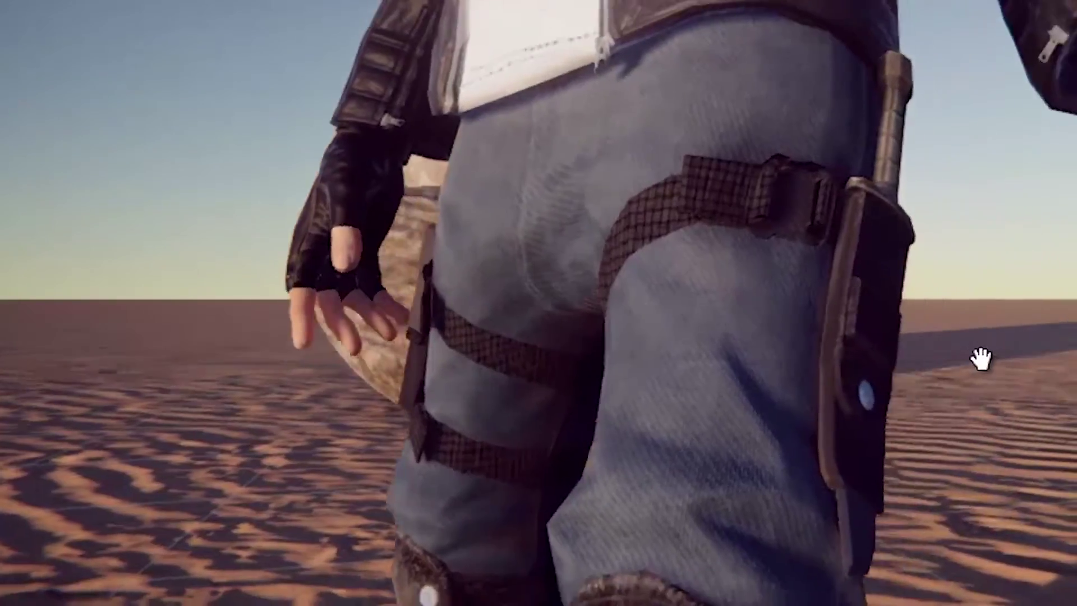
pyautogui.moveTo(981, 359); pyautogui.dragTo(963, 358, button='middle')
pyautogui.moveTo(962, 359)
pyautogui.keyDown('alt'); pyautogui.mouseDown()
pyautogui.moveTo(1029, 348)
pyautogui.moveTo(875, 353)
pyautogui.moveTo(976, 351)
pyautogui.mouseUp(); pyautogui.keyUp('alt')
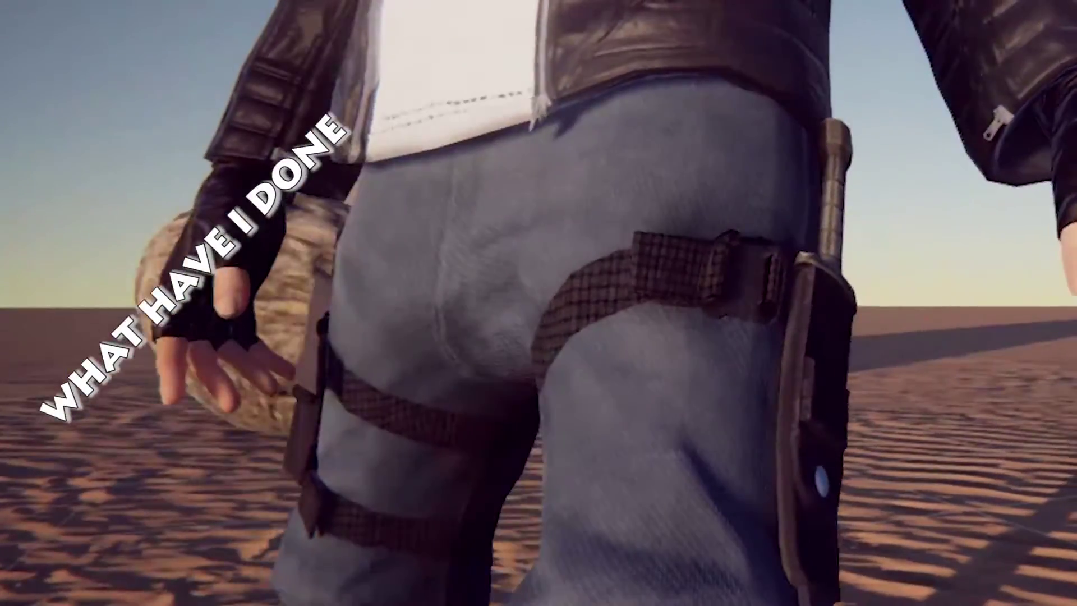
# Turn the Directional Light's Y rotation to -34.7 and switch Unique Shadow Sun off and on to compare the leg shadows
pyautogui.moveTo(990, 103); pyautogui.dragTo(774, 273)
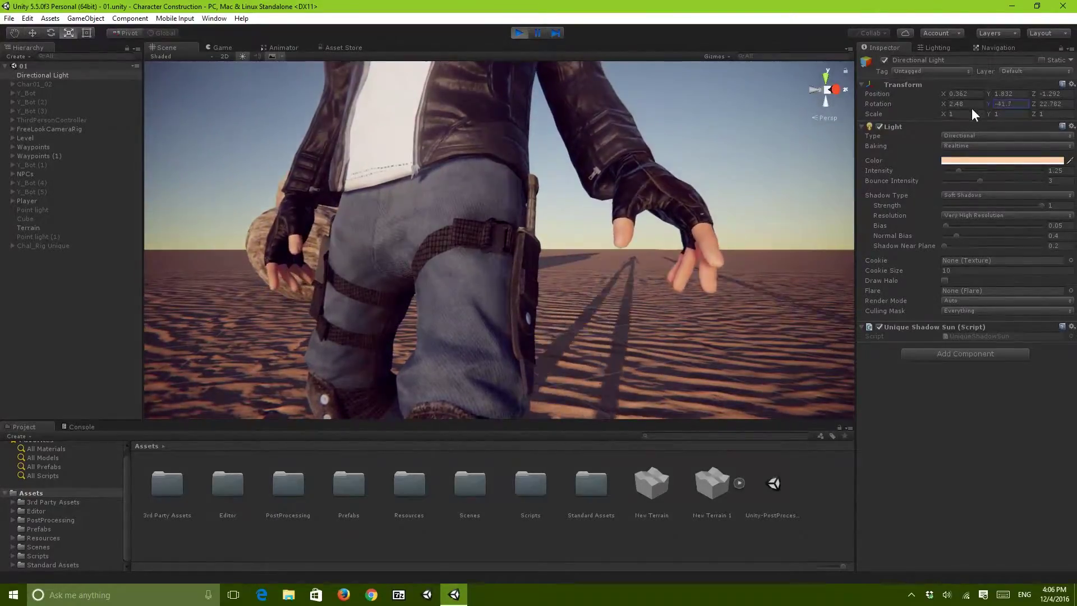
pyautogui.moveTo(552, 365); pyautogui.dragTo(501, 203, button='middle')
pyautogui.scroll(5, 507, 236)
pyautogui.click(879, 327)
pyautogui.click(880, 327)
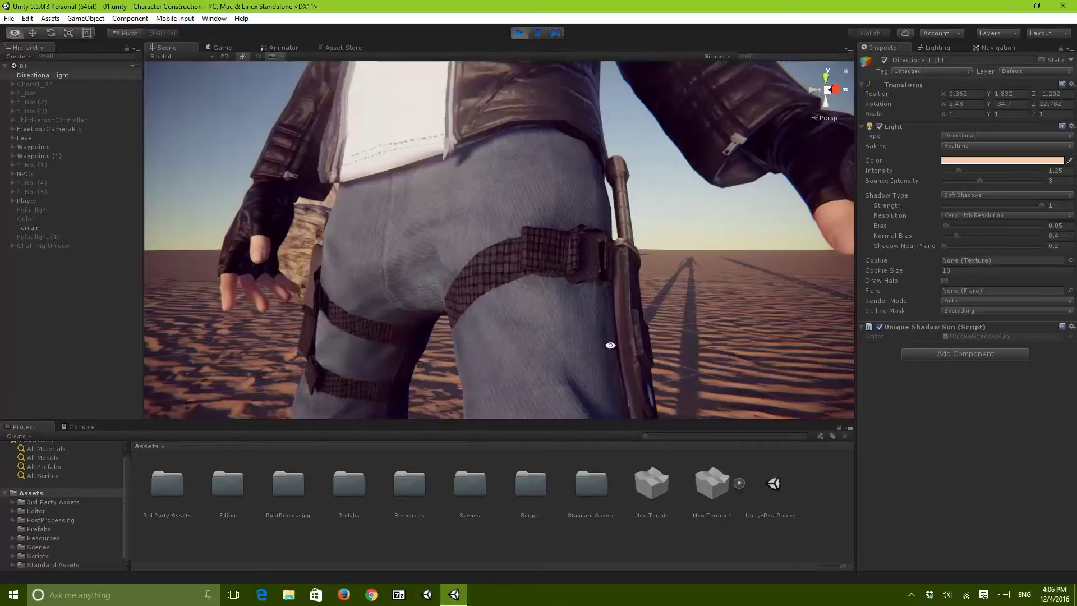
# Inspect the shadows on the character's lower legs and shoe up close while comparing Unique Shadow Sun off and on
pyautogui.keyDown('alt'); pyautogui.moveTo(610, 341); pyautogui.dragTo(550, 329); pyautogui.keyUp('alt')
pyautogui.moveTo(549, 329); pyautogui.dragTo(544, 297, button='middle')
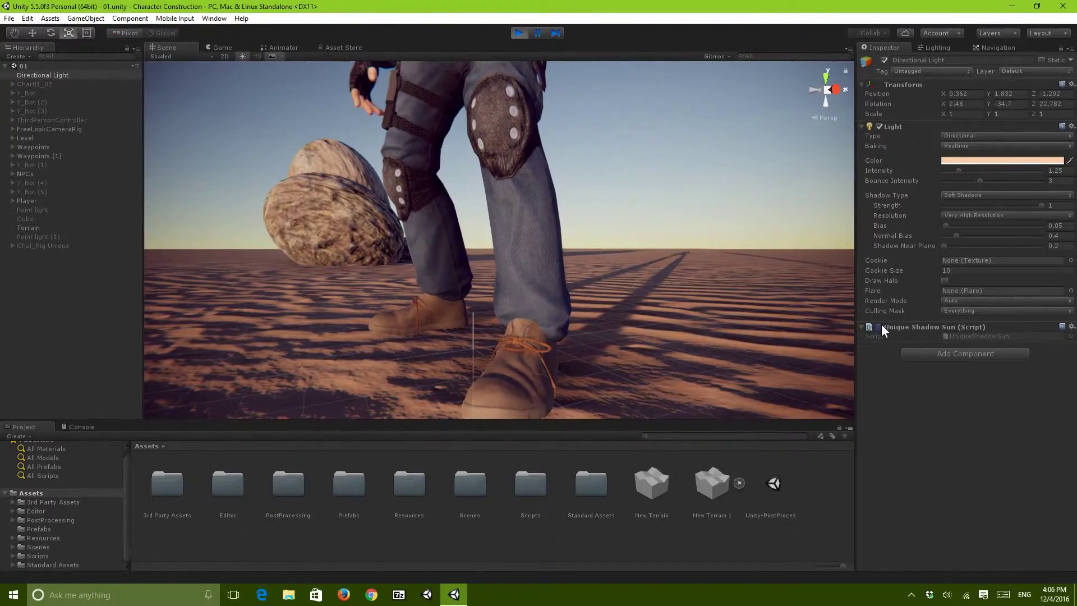
pyautogui.moveTo(627, 225); pyautogui.dragTo(597, 235, button='middle')
pyautogui.keyDown('alt'); pyautogui.moveTo(688, 271); pyautogui.dragTo(786, 298, button='right'); pyautogui.keyUp('alt')
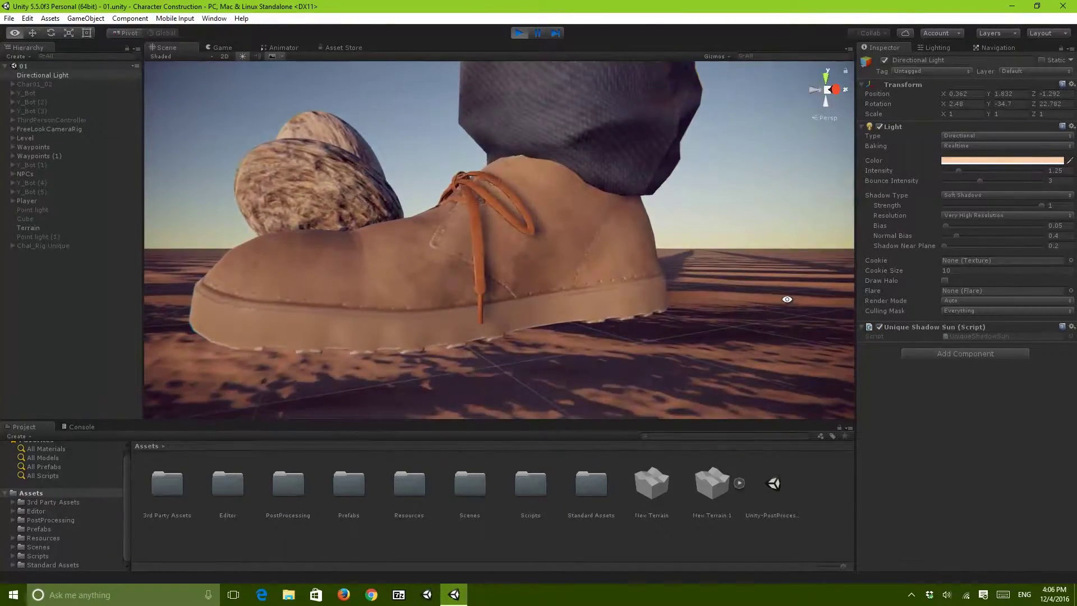
pyautogui.keyDown('alt'); pyautogui.moveTo(786, 298); pyautogui.dragTo(757, 298); pyautogui.keyUp('alt')
pyautogui.moveTo(757, 298); pyautogui.dragTo(753, 305, button='middle')
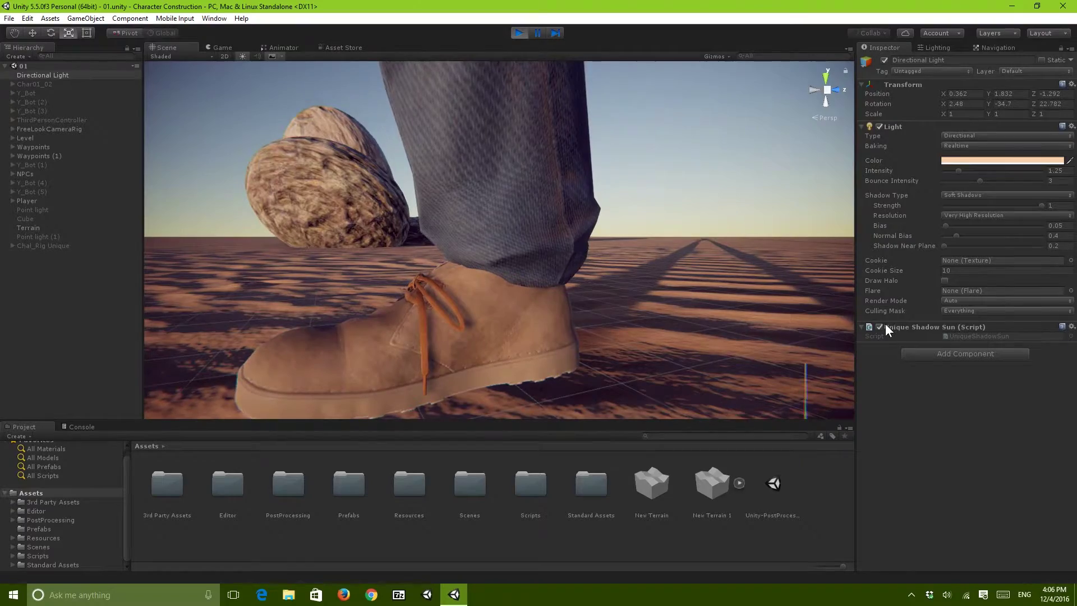
# Turn the Directional Light's Y rotation to -31 and exit Play mode
pyautogui.keyDown('alt'); pyautogui.moveTo(694, 291); pyautogui.dragTo(760, 260); pyautogui.keyUp('alt')
pyautogui.moveTo(991, 103)
pyautogui.mouseDown()
pyautogui.moveTo(339, 110)
pyautogui.moveTo(602, 126)
pyautogui.moveTo(1035, 119)
pyautogui.moveTo(1000, 109)
pyautogui.mouseUp()
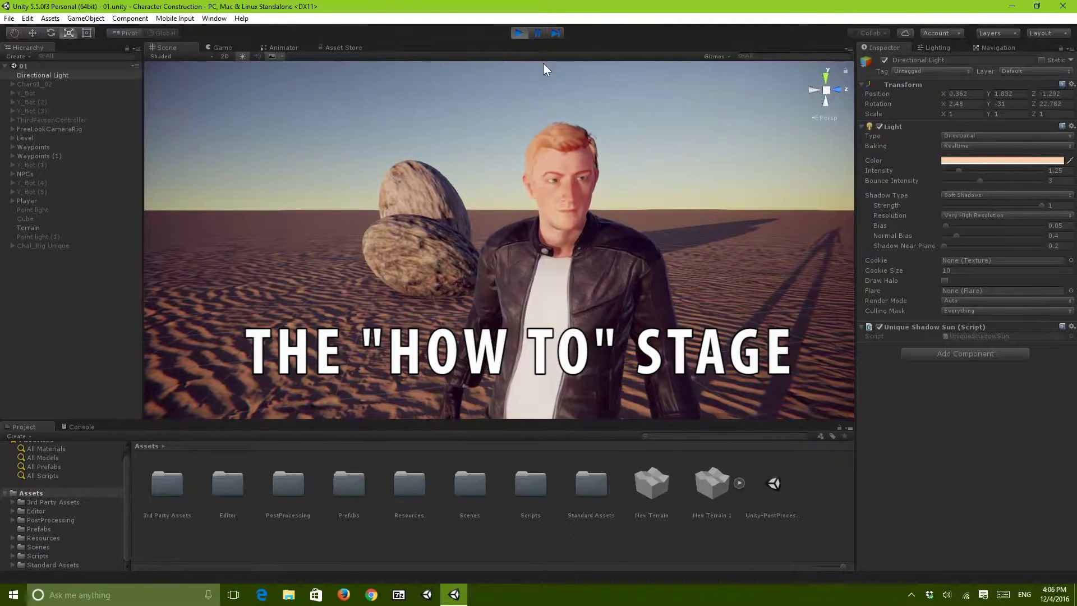
pyautogui.click(519, 32)
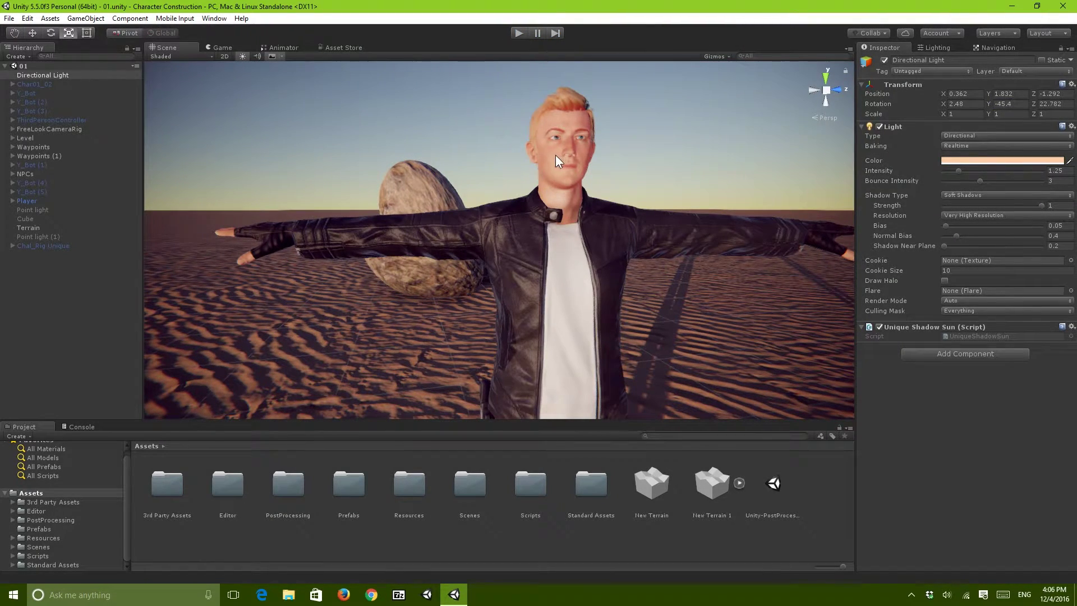
# Clear the selection and frame the T-posed Player's head and shoulders in the Scene view
pyautogui.moveTo(561, 160); pyautogui.dragTo(498, 245, button='right')
pyautogui.scroll(-3, 497, 245)
pyautogui.click(540, 531)
pyautogui.press('w')
pyautogui.moveTo(547, 388); pyautogui.dragTo(563, 341, button='right')
pyautogui.click(564, 344)
pyautogui.scroll(-5, 880, 354)
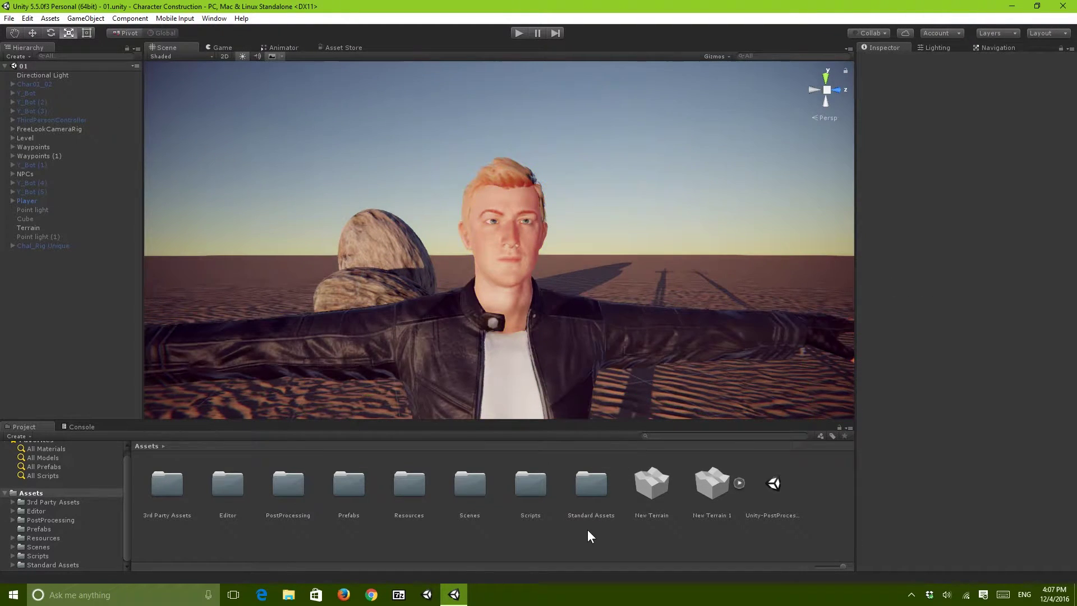
# Select the Player and review its Unique Shadow script, trying a different Culling Distance and undoing that change
pyautogui.scroll(3, 472, 338)
pyautogui.scroll(5, 988, 395)
pyautogui.scroll(-5, 989, 392)
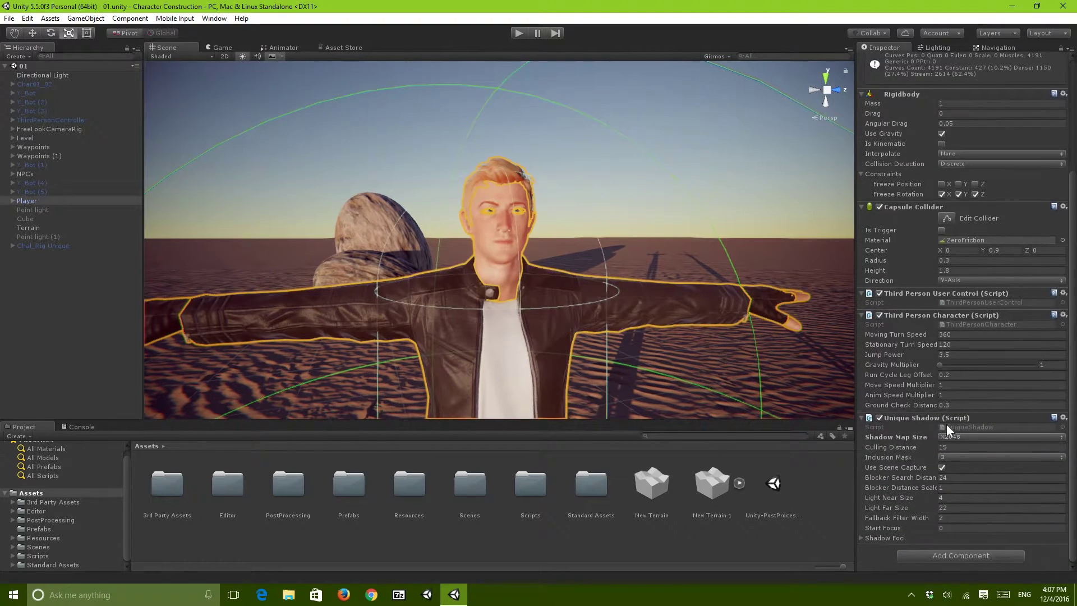
pyautogui.scroll(3, 404, 231)
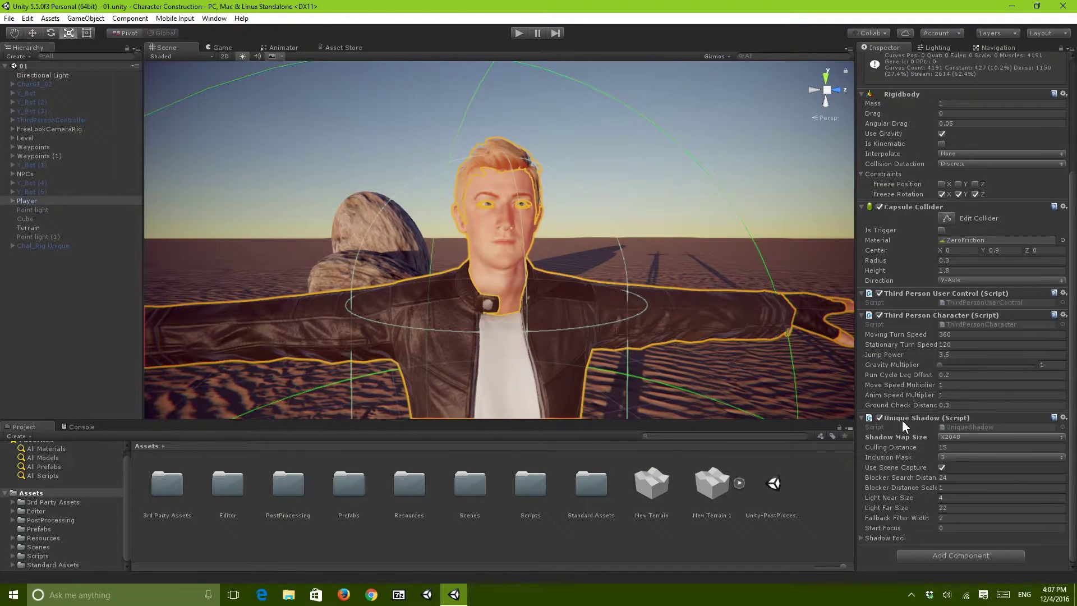
pyautogui.scroll(3, 696, 333)
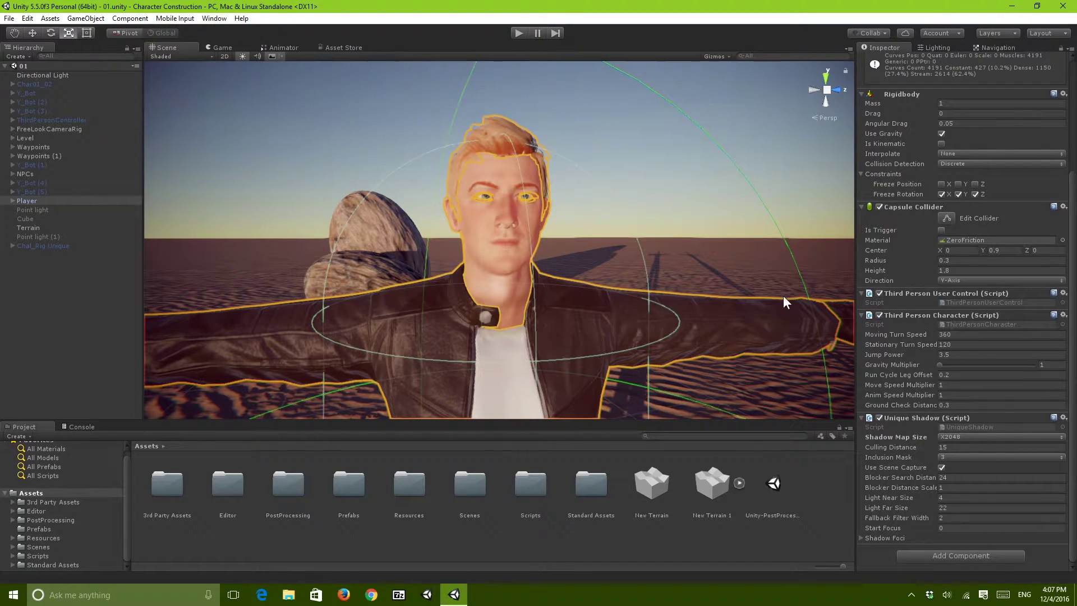
pyautogui.moveTo(941, 444); pyautogui.dragTo(912, 453)
pyautogui.hotkey('ctrl', 'z')
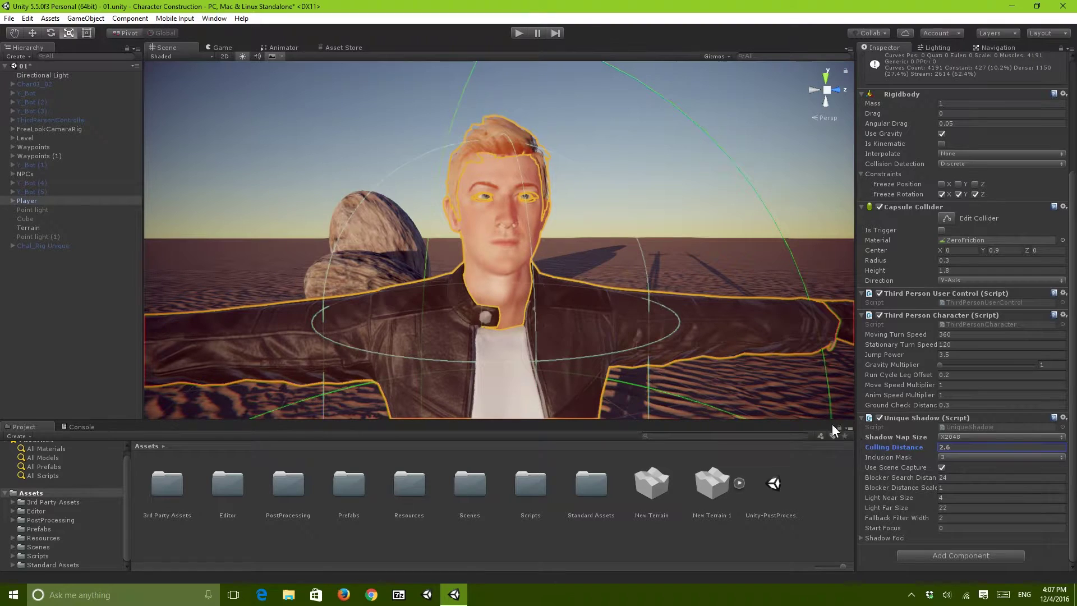
pyautogui.scroll(4, 652, 341)
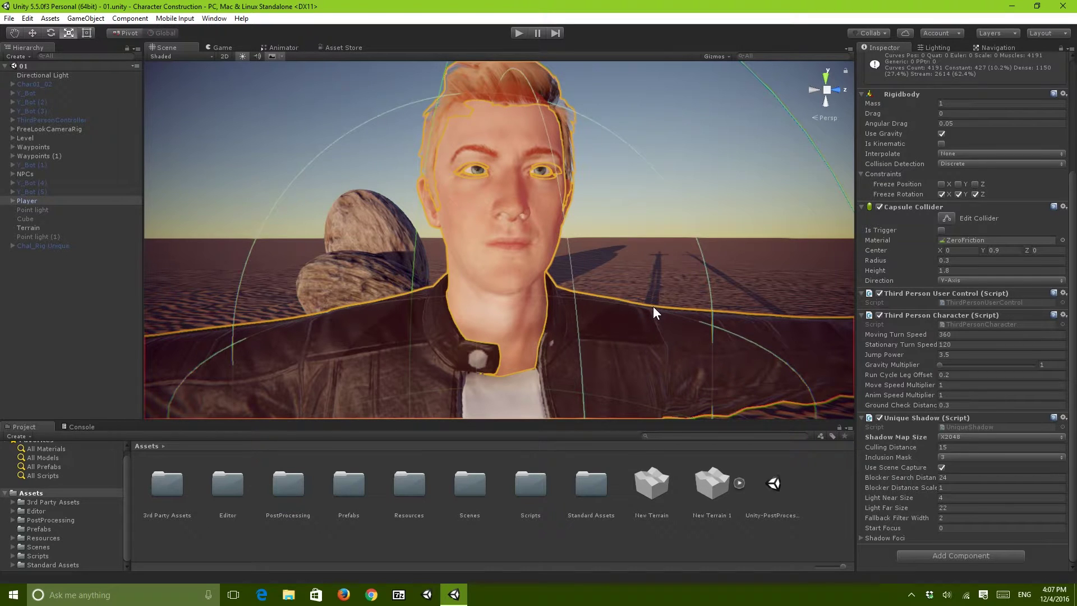
pyautogui.moveTo(757, 342)
pyautogui.keyDown('alt'); pyautogui.mouseDown(button='right')
pyautogui.moveTo(595, 347)
pyautogui.moveTo(104, 315)
pyautogui.moveTo(762, 349)
pyautogui.mouseUp(button='right'); pyautogui.keyUp('alt')
pyautogui.press('f')
pyautogui.press('w')
pyautogui.keyDown('alt'); pyautogui.moveTo(673, 308); pyautogui.dragTo(543, 248, button='right'); pyautogui.keyUp('alt')
pyautogui.scroll(3, 545, 285)
pyautogui.press('w')
pyautogui.press('w')
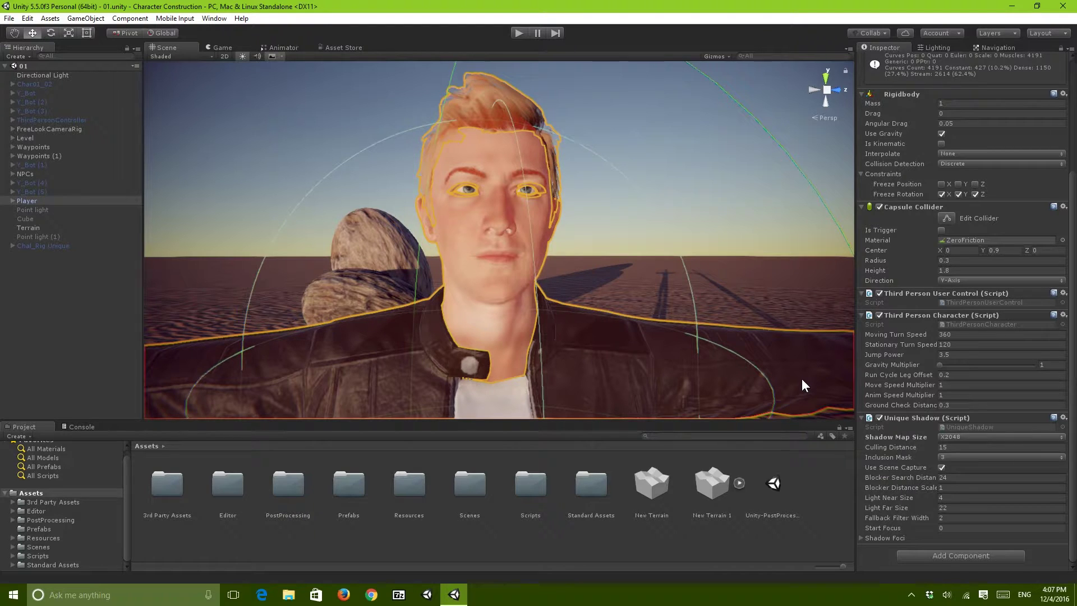
pyautogui.moveTo(802, 379)
pyautogui.keyDown('alt'); pyautogui.mouseDown()
pyautogui.moveTo(854, 377)
pyautogui.moveTo(802, 375)
pyautogui.mouseUp(); pyautogui.keyUp('alt')
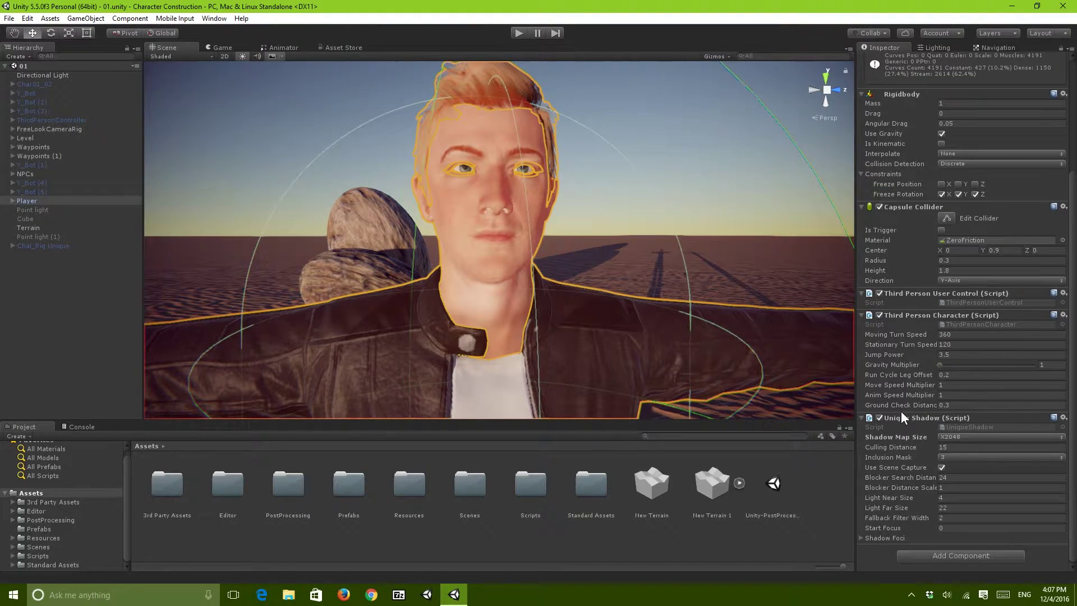
# Search the project for "char", place the Char01_02 model on the sand near the blue robot, and clear the search
pyautogui.click(622, 535)
pyautogui.moveTo(465, 249); pyautogui.dragTo(476, 274, button='right')
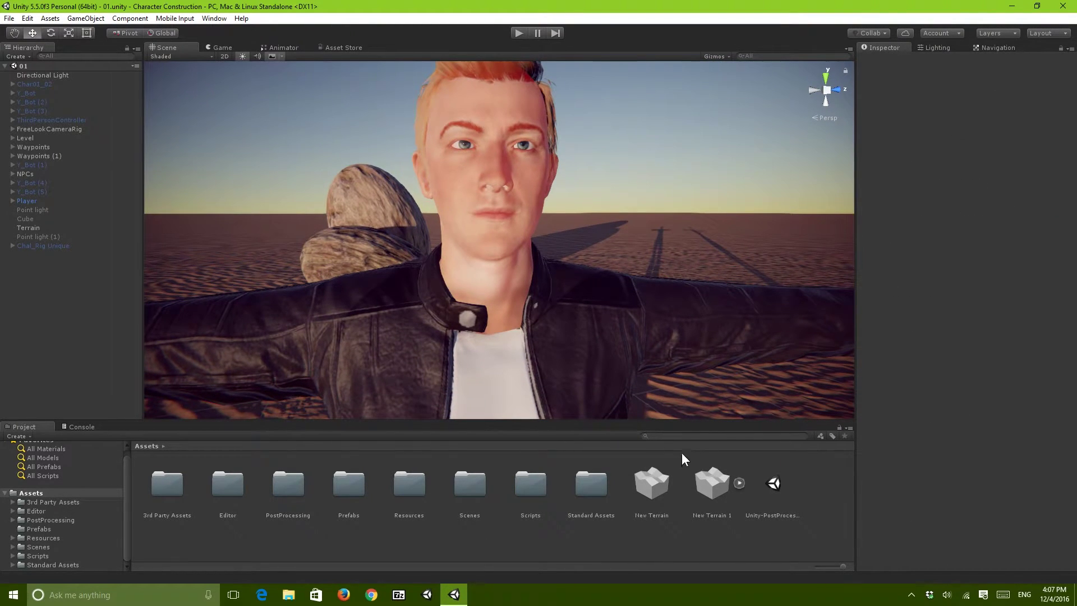
pyautogui.write('char')
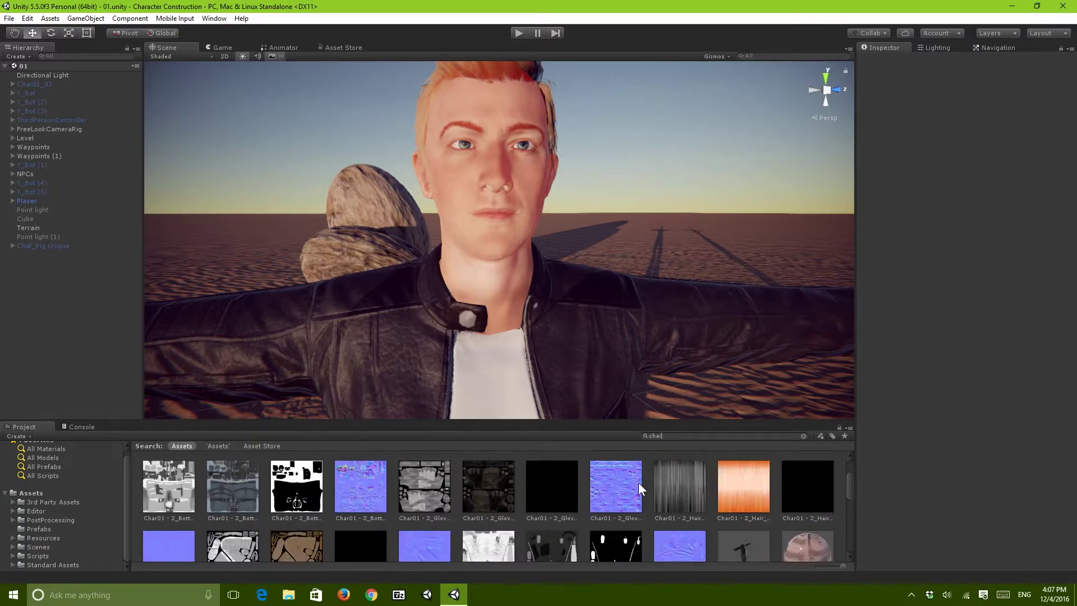
pyautogui.keyDown('alt'); pyautogui.moveTo(668, 392); pyautogui.dragTo(690, 362); pyautogui.keyUp('alt')
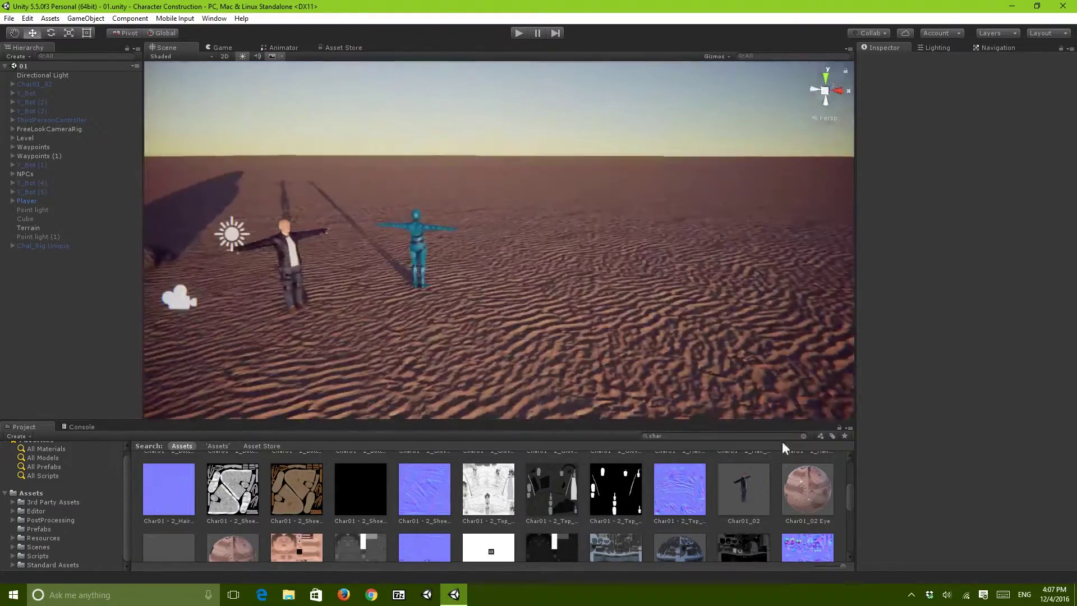
pyautogui.moveTo(744, 489); pyautogui.dragTo(488, 367)
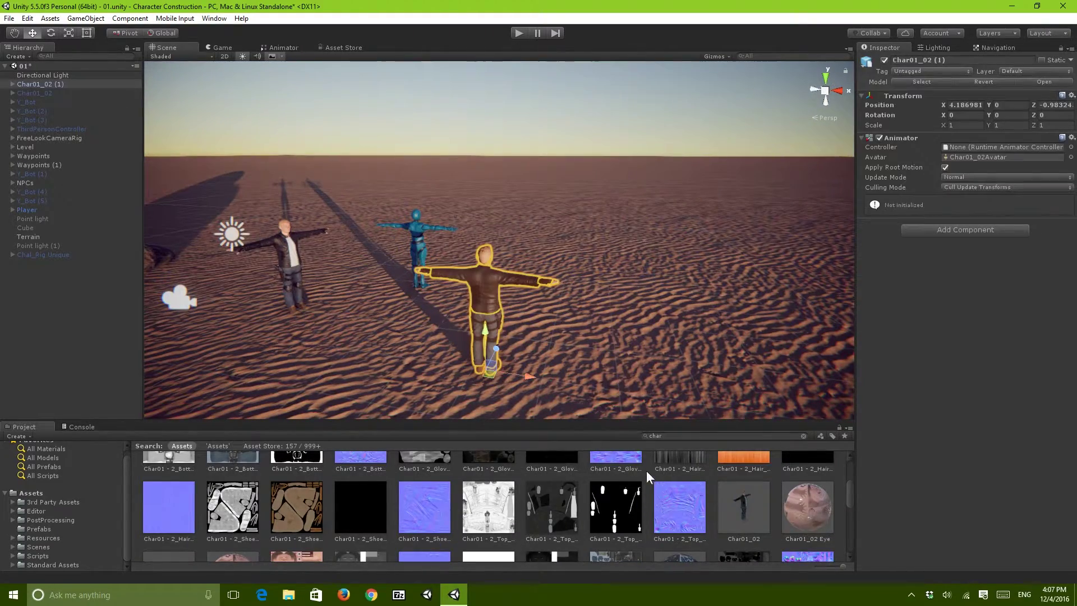
pyautogui.click(651, 507)
pyautogui.click(804, 436)
# Rotate the newly placed Char01_02 character to a Y rotation of about 160.878 so it faces the view
pyautogui.moveTo(673, 323)
pyautogui.mouseDown(button='right')
pyautogui.moveTo(678, 295)
pyautogui.moveTo(674, 315)
pyautogui.mouseUp(button='right')
pyautogui.press('w')
pyautogui.click(514, 306)
pyautogui.moveTo(514, 306); pyautogui.dragTo(515, 318, button='right')
pyautogui.press('e')
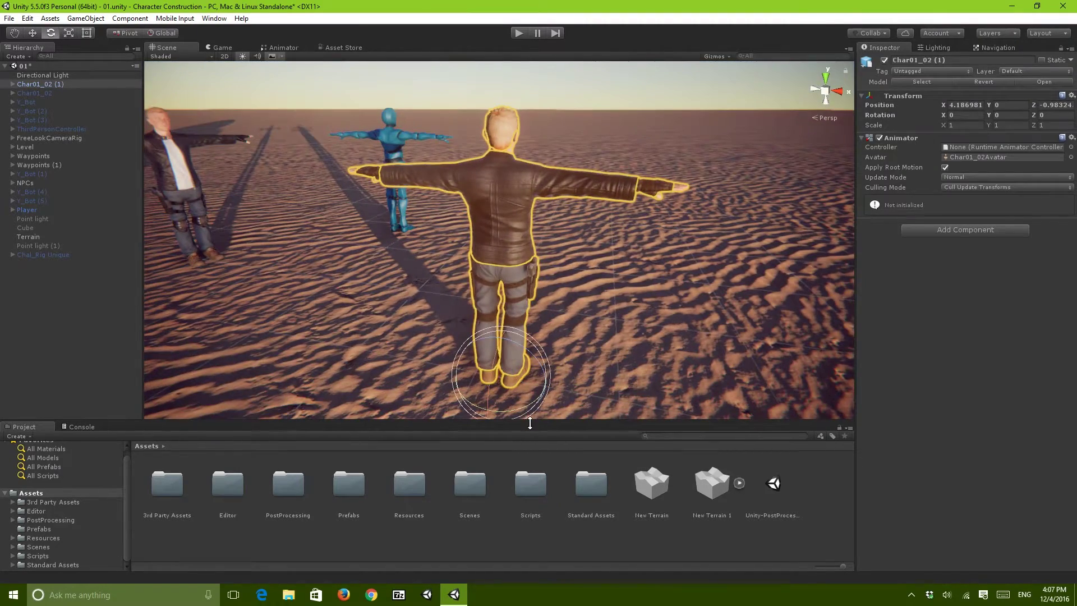
pyautogui.moveTo(520, 410); pyautogui.dragTo(270, 413)
pyautogui.press('w')
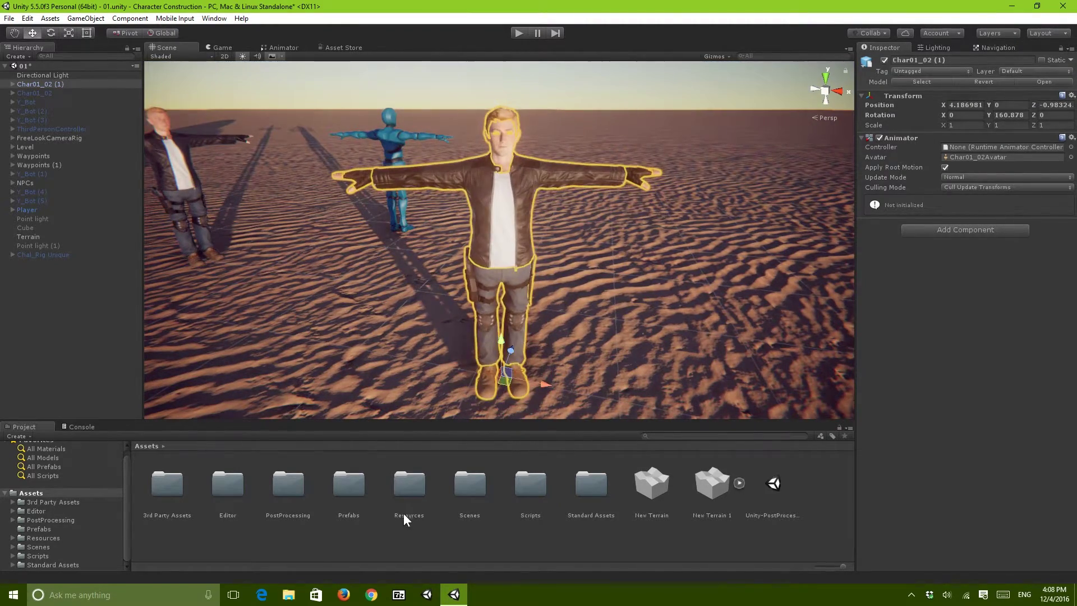
# Delete the new character's Eyelashes mesh and accept breaking the prefab instance
pyautogui.click(429, 528)
pyautogui.moveTo(521, 383); pyautogui.dragTo(522, 366, button='right')
pyautogui.scroll(10, 523, 336)
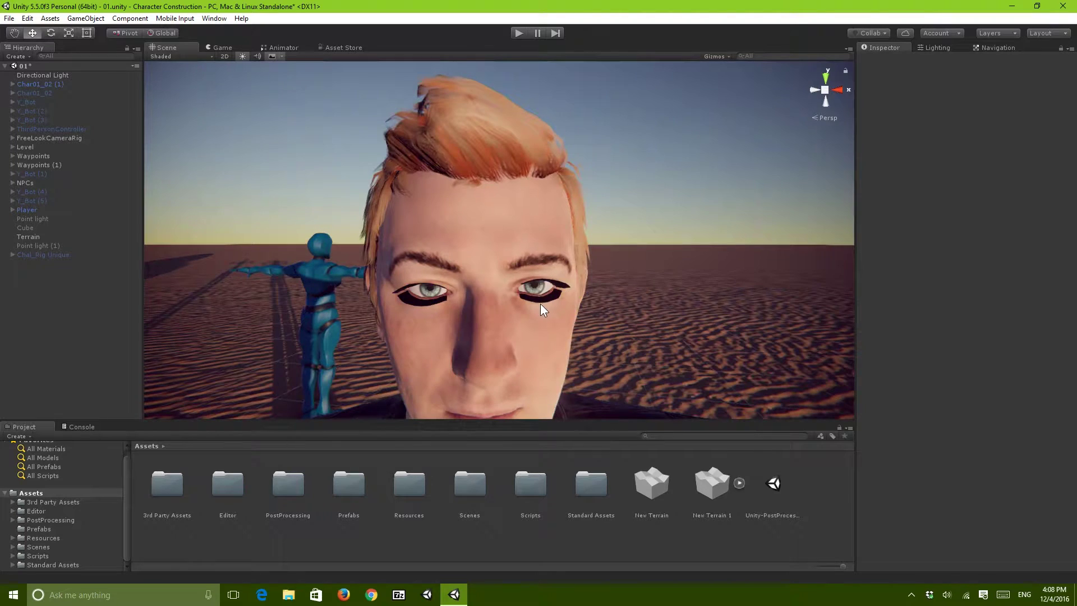
pyautogui.click(541, 303)
pyautogui.click(541, 300)
pyautogui.press('Delete')
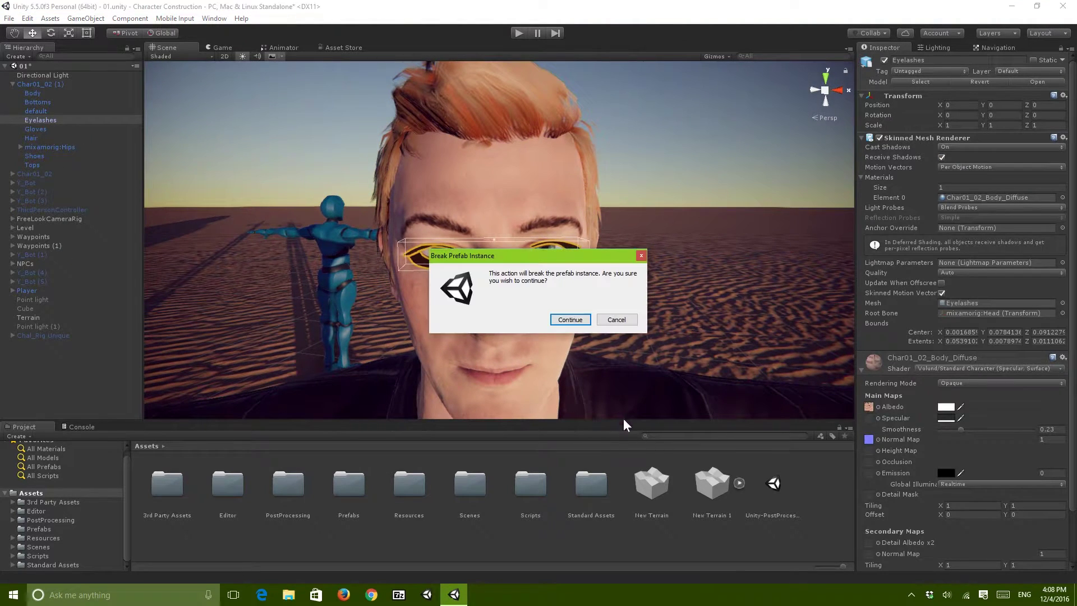
pyautogui.click(567, 319)
# Collapse Char01_02 (1) in the hierarchy, clear the selection and frame the character's head and shoulders
pyautogui.click(19, 86)
pyautogui.click(12, 84)
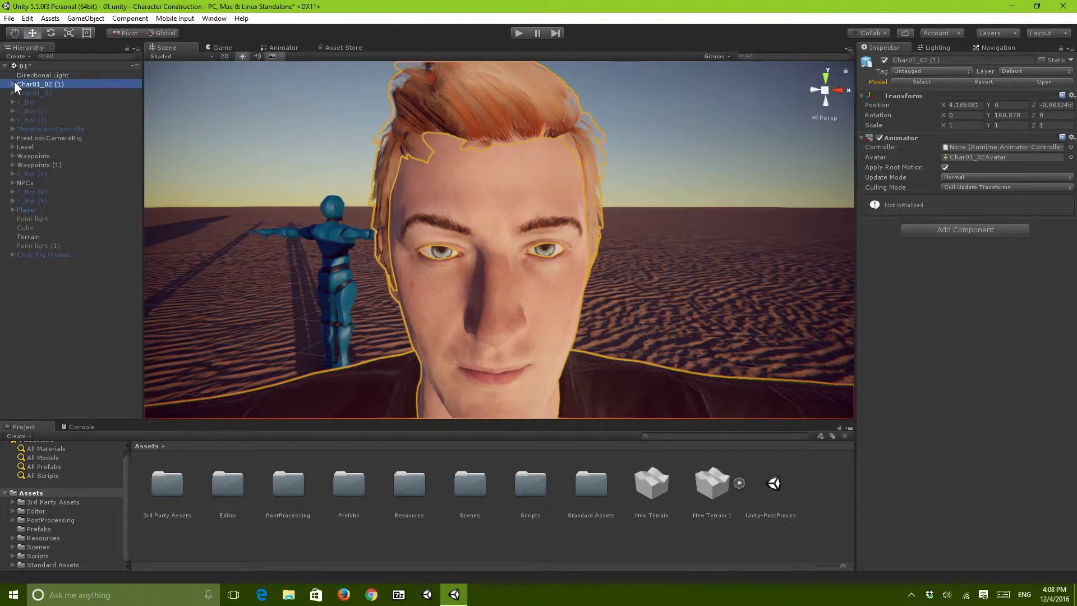
pyautogui.press('f')
pyautogui.click(506, 516)
pyautogui.moveTo(545, 351)
pyautogui.mouseDown(button='right')
pyautogui.moveTo(550, 313)
pyautogui.moveTo(540, 354)
pyautogui.moveTo(526, 355)
pyautogui.mouseUp(button='right')
pyautogui.press('w')
pyautogui.press('w')
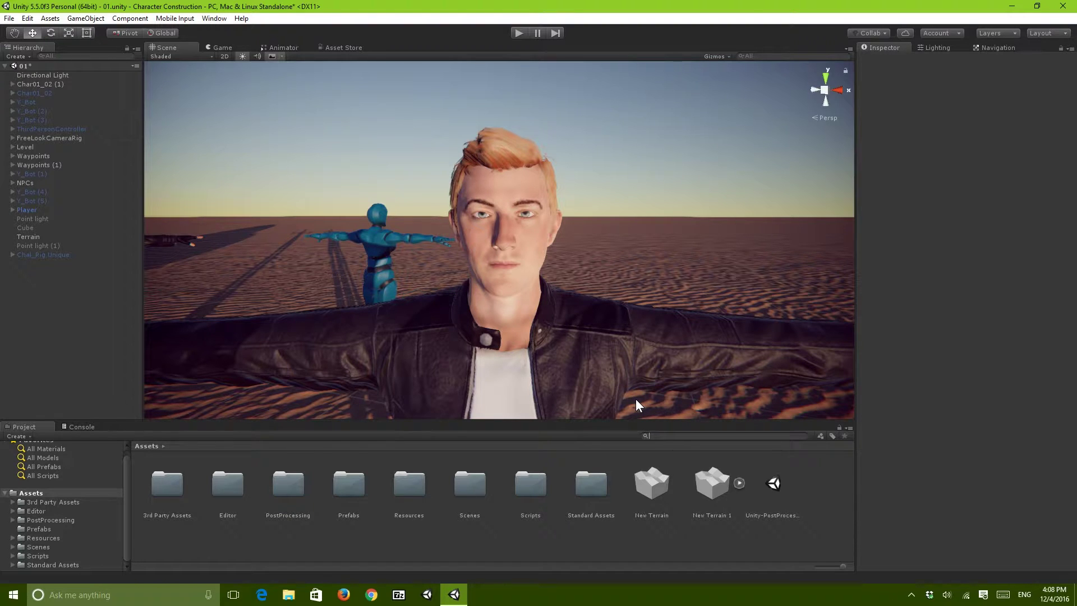
# Select the new character's Body mesh and choose the Volund Standard Character (Specular, Surface) shader for its Char01_02_Body_Diffuse material
pyautogui.scroll(4, 635, 398)
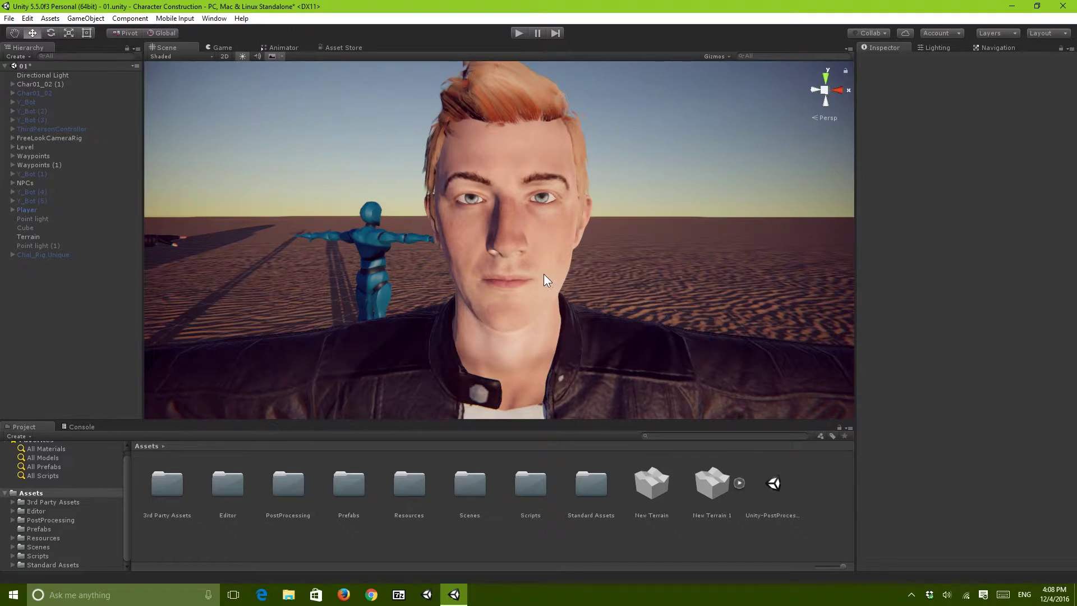
pyautogui.click(503, 295)
pyautogui.click(559, 313)
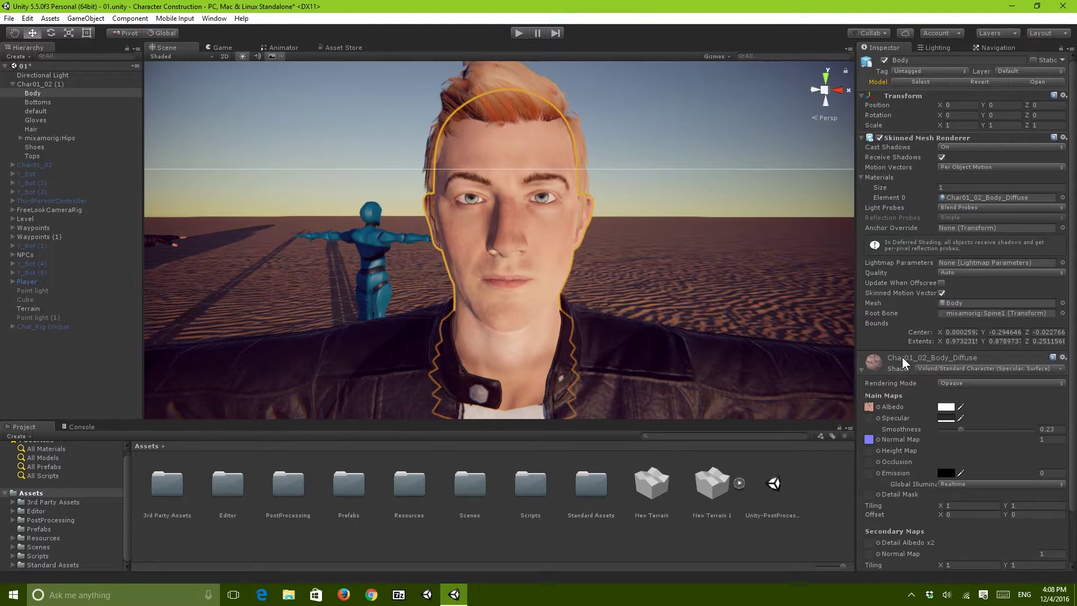
pyautogui.click(927, 370)
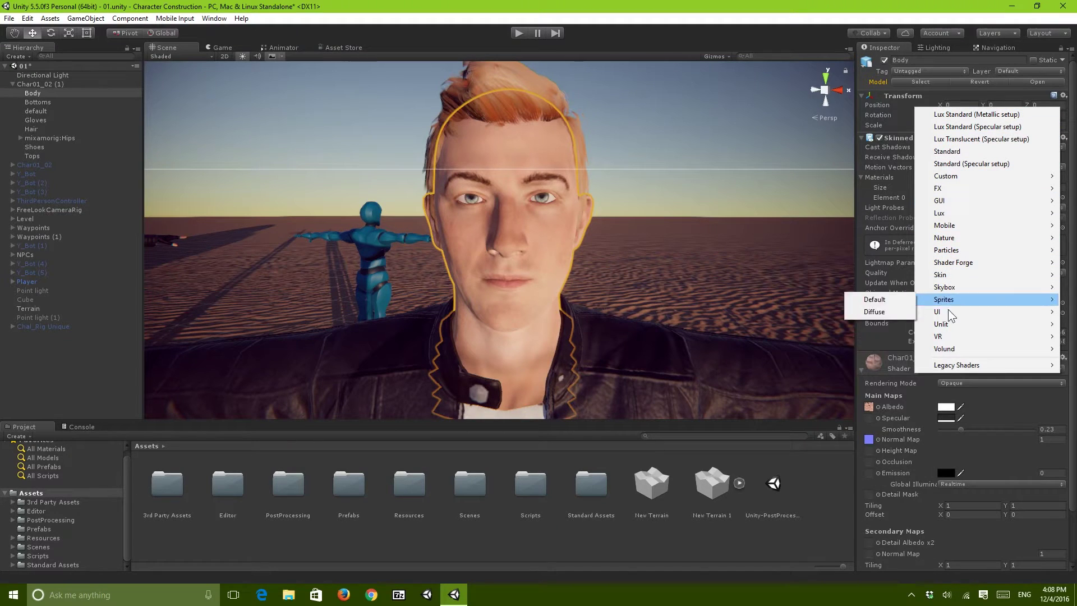
pyautogui.moveTo(945, 350)
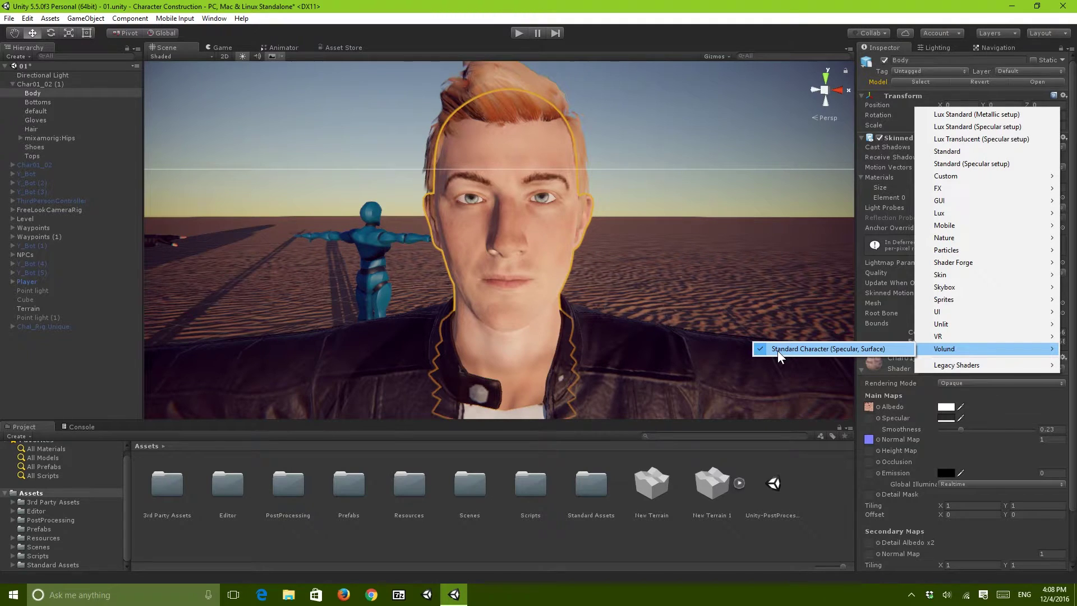
pyautogui.click(857, 349)
pyautogui.scroll(-3, 921, 373)
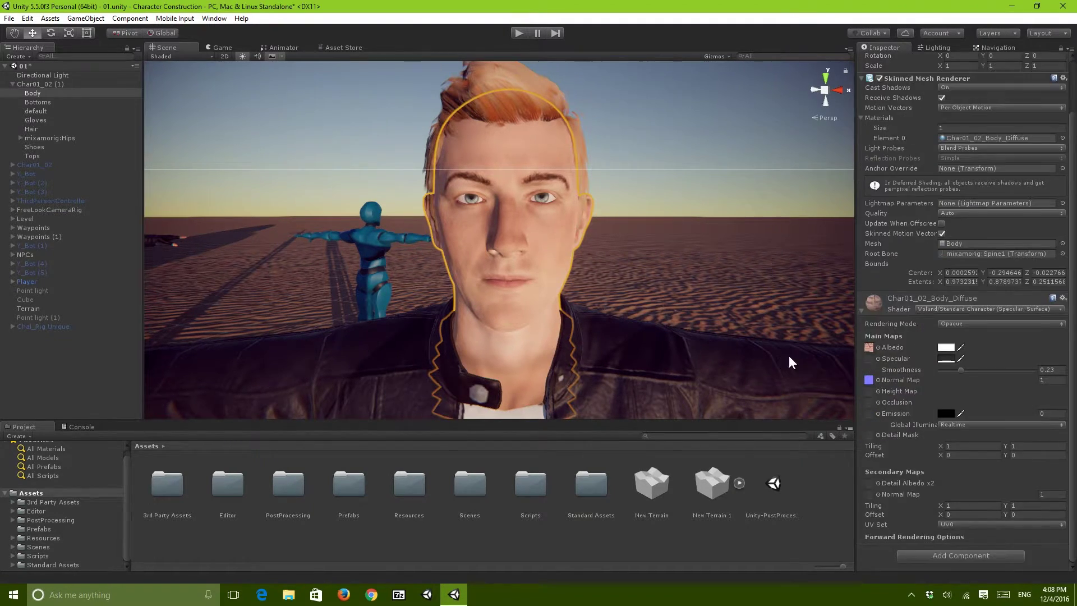
# Try the Standard shader on the Char01_02_Body_Diffuse material, undoing and redoing the change to compare it with the Volund shader
pyautogui.click(929, 307)
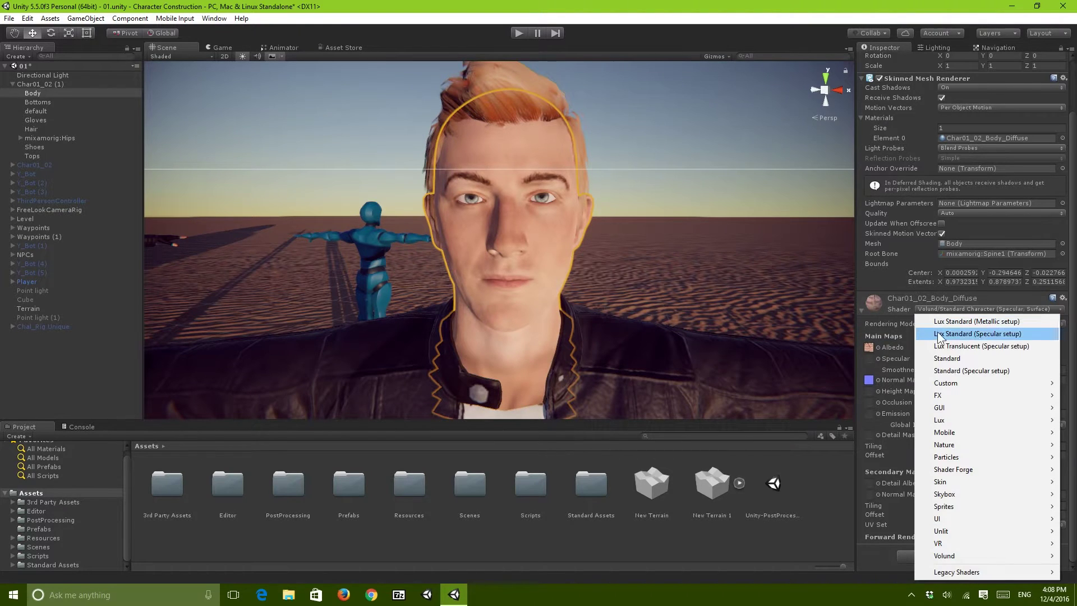
pyautogui.click(944, 359)
pyautogui.keyDown('alt'); pyautogui.moveTo(621, 276); pyautogui.dragTo(632, 281, button='right'); pyautogui.keyUp('alt')
pyautogui.hotkey('ctrl', 'z')
pyautogui.scroll(-4, 631, 282)
pyautogui.hotkey('ctrl', 'y')
pyautogui.hotkey('ctrl', 'z')
pyautogui.hotkey('ctrl', 'y')
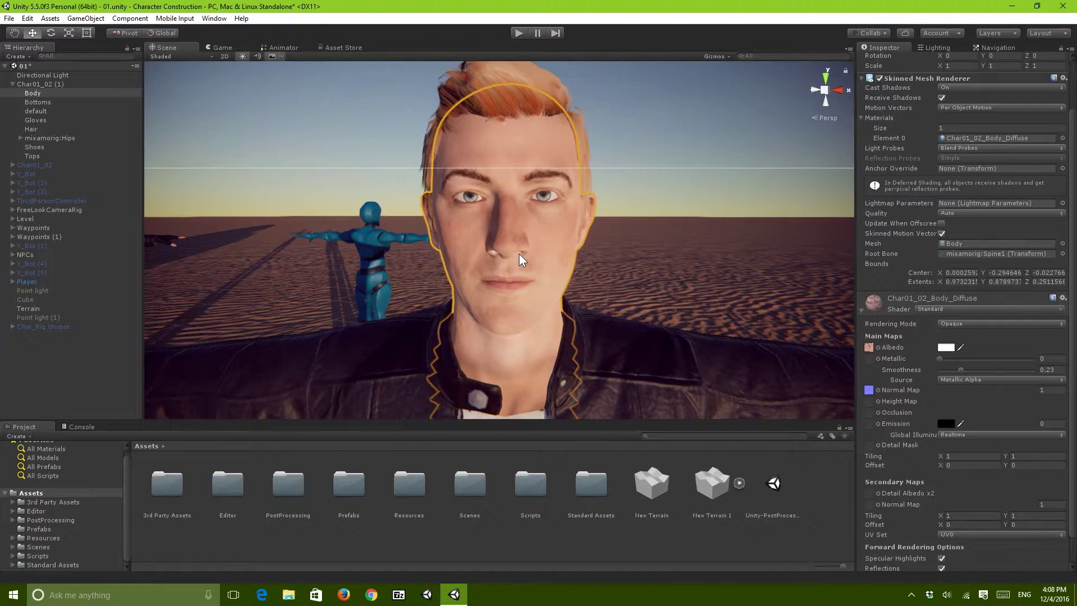
pyautogui.scroll(3, 520, 260)
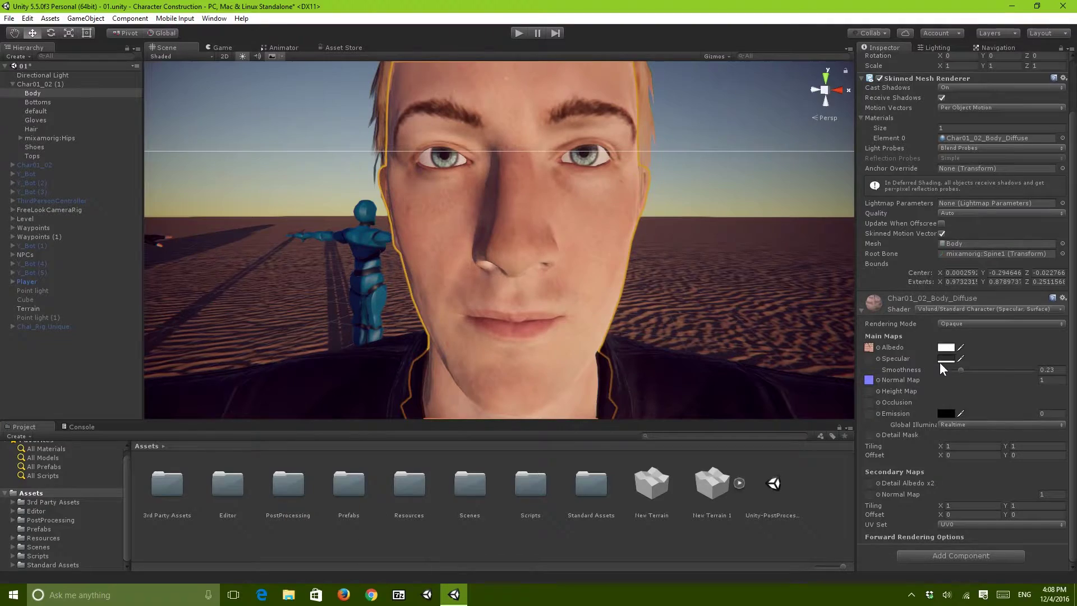
# Set the Char01_02_Body_Diffuse material's shader to Standard (Specular setup) and view the face from slightly farther away
pyautogui.click(959, 309)
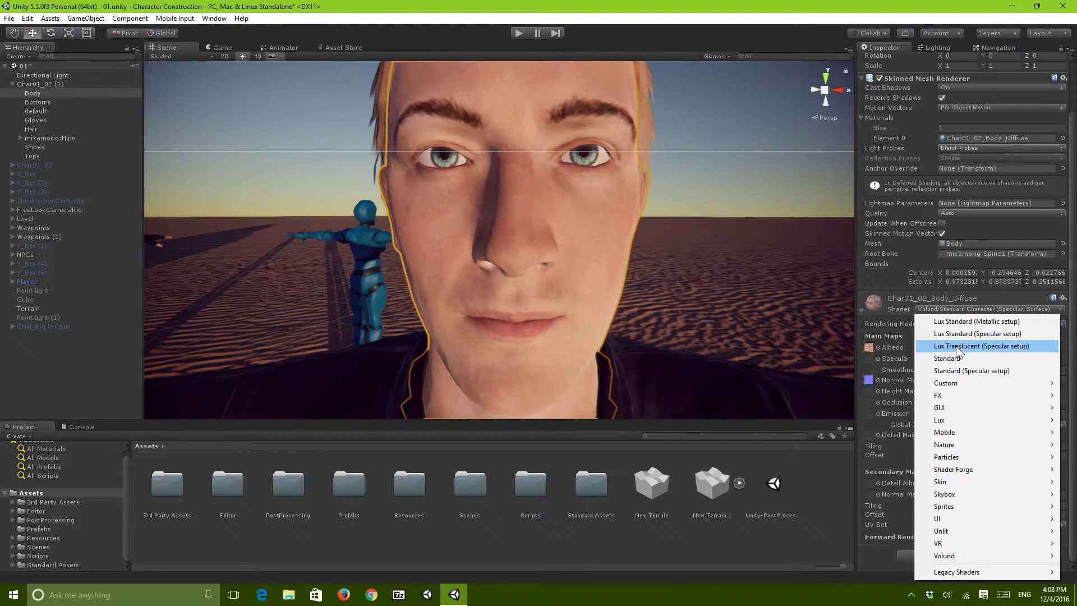
pyautogui.click(950, 370)
pyautogui.scroll(-2, 746, 328)
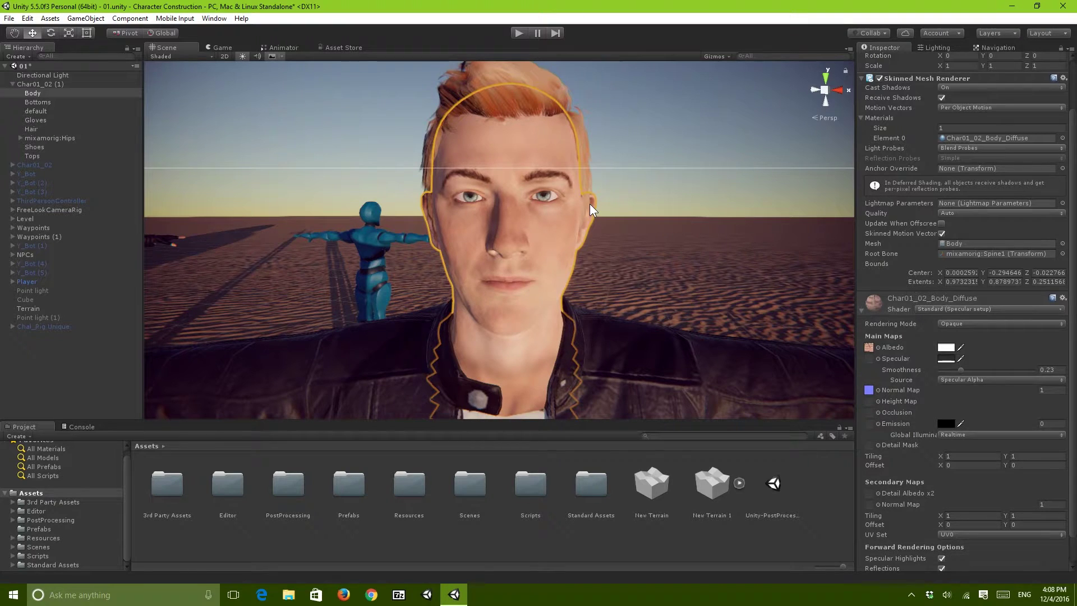
# Try to assign the Aniso [Specular] texture to the Specular map of the Char01_02_Body_Diffuse material
pyautogui.scroll(3, 666, 198)
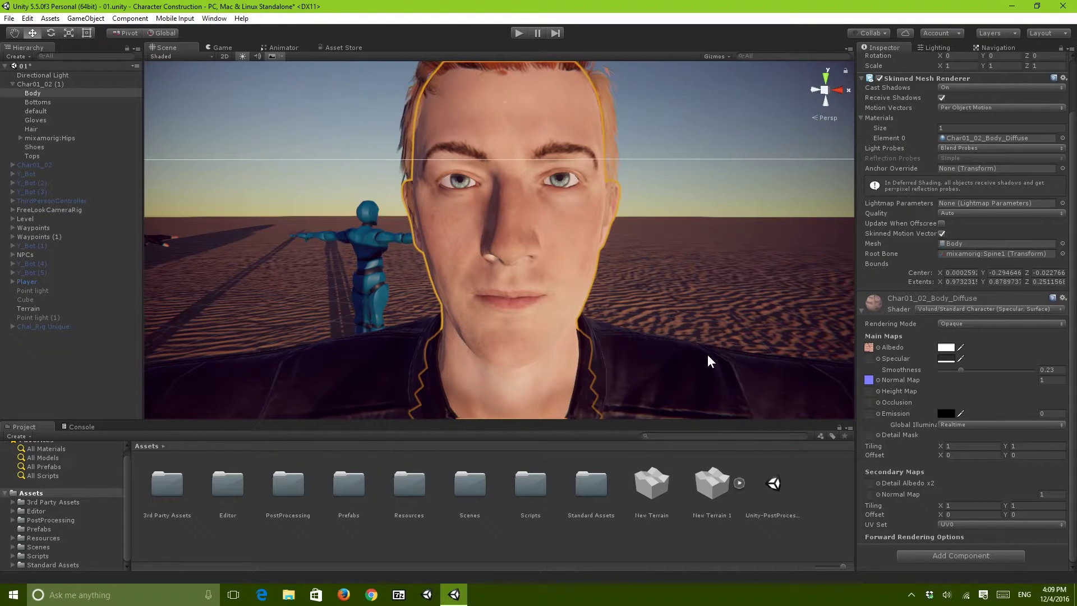
pyautogui.click(878, 359)
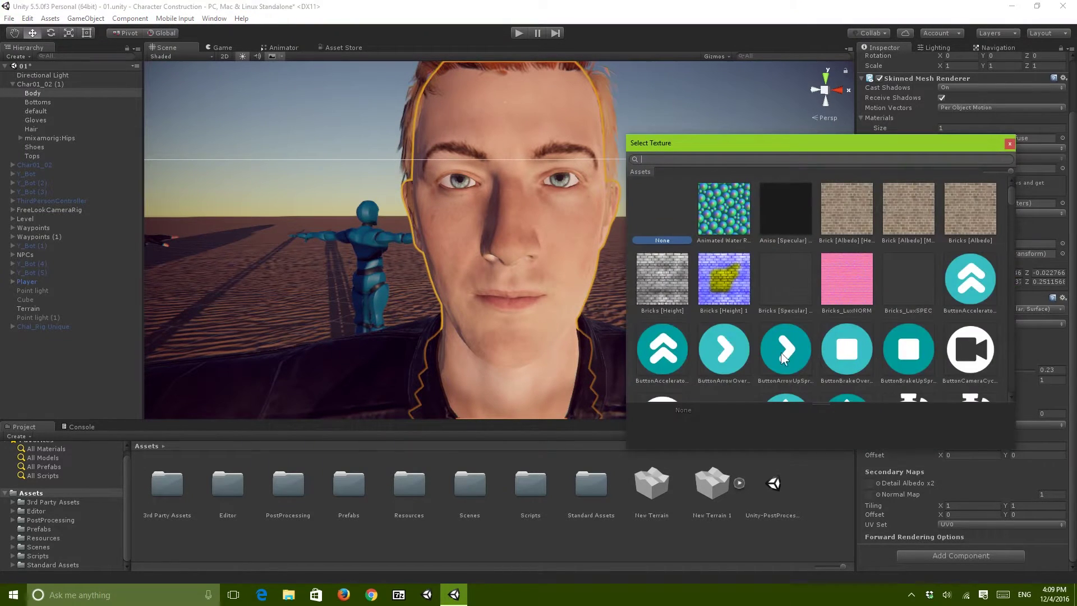
pyautogui.moveTo(777, 142); pyautogui.dragTo(795, 135)
pyautogui.moveTo(887, 138); pyautogui.dragTo(934, 27)
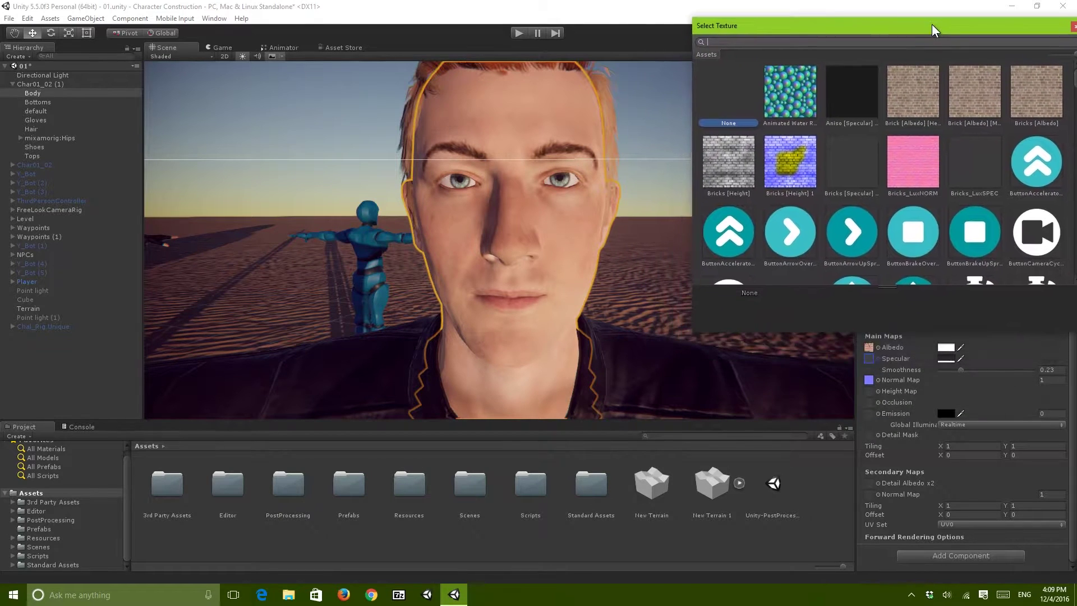
pyautogui.click(860, 103)
pyautogui.click(880, 435)
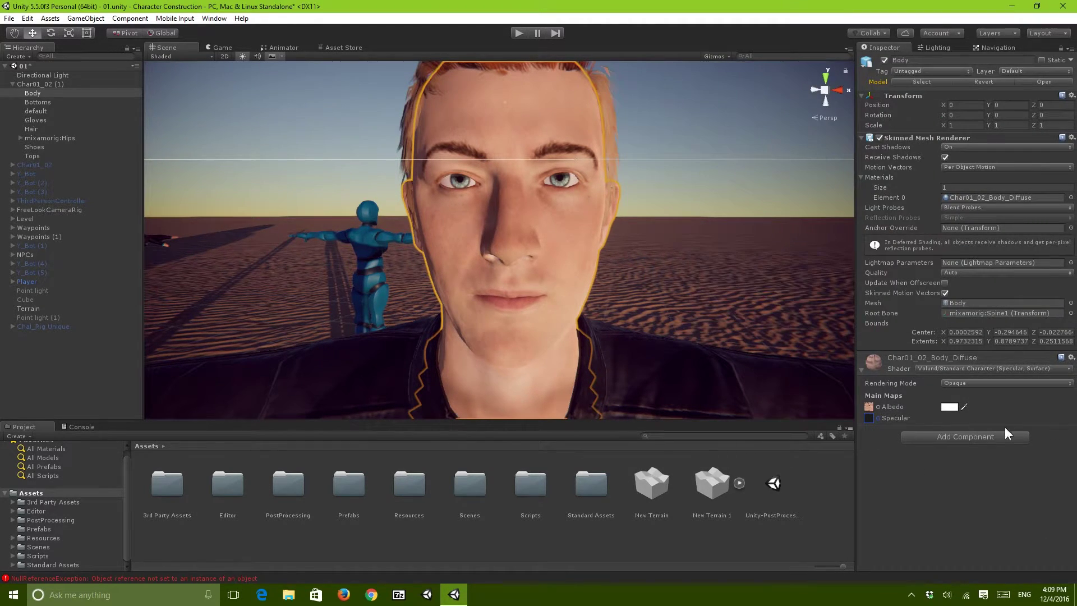
# Check the console errors, return to the project assets and reselect the character's Body mesh to reload its material properties
pyautogui.click(84, 427)
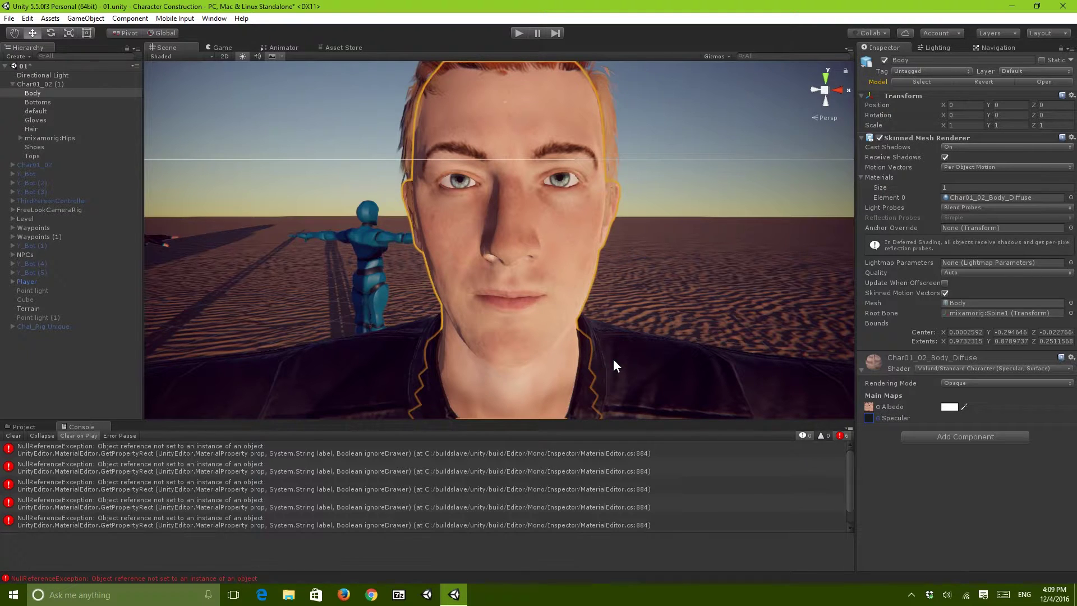
pyautogui.click(654, 311)
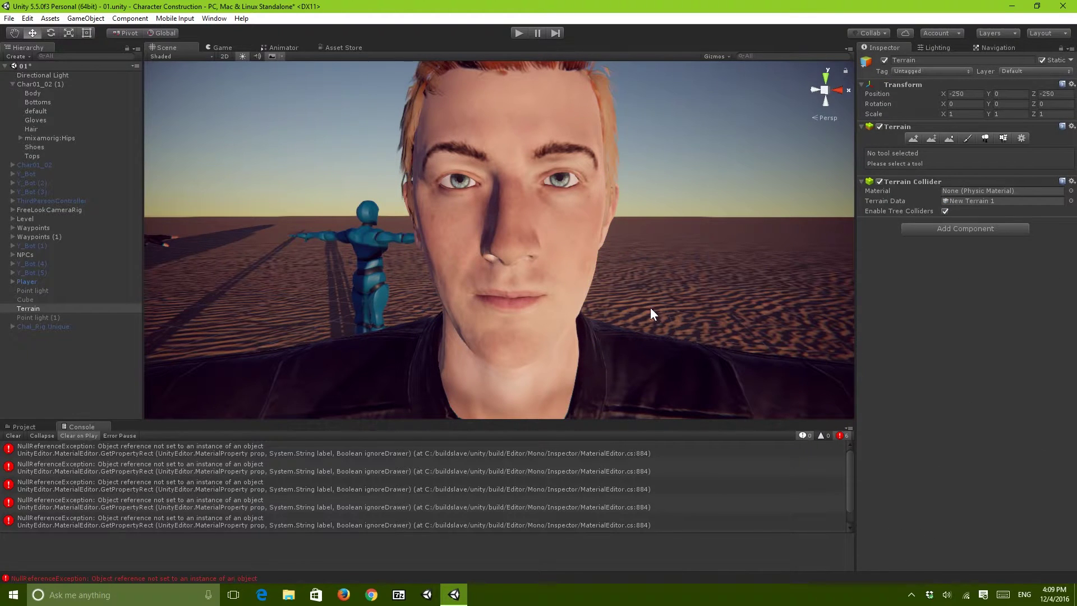
pyautogui.click(23, 427)
pyautogui.click(492, 264)
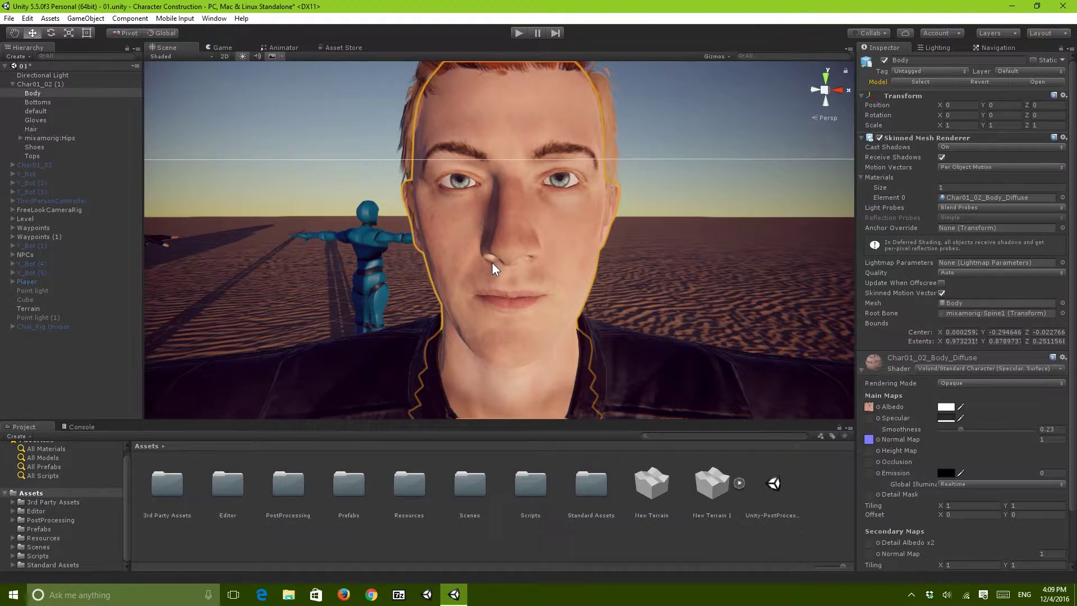
pyautogui.scroll(-3, 947, 358)
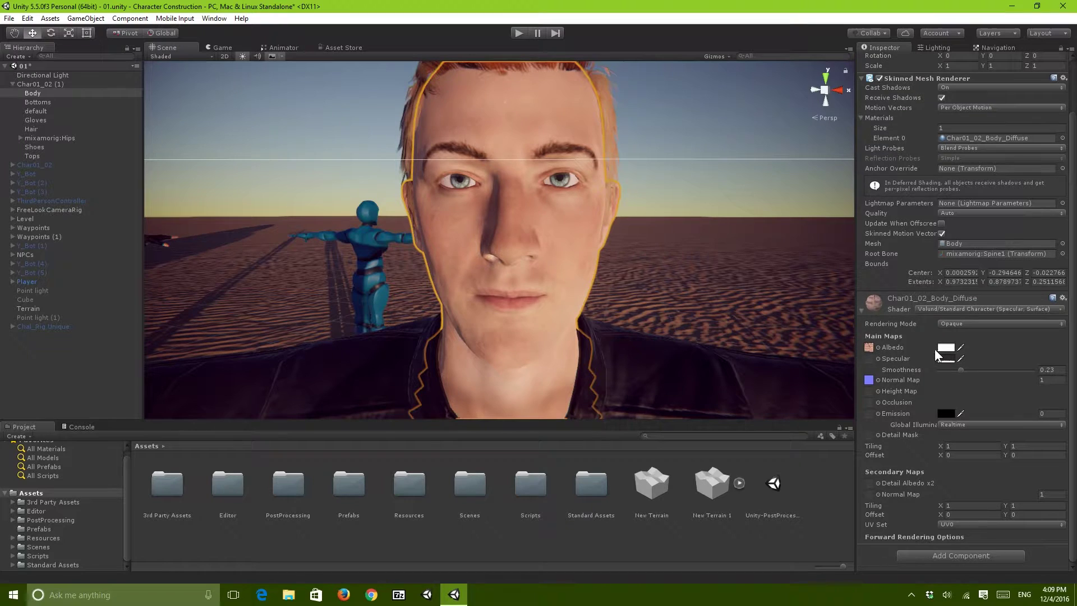
# Set the Smoothness of the Char01_02_Body_Diffuse material to 0.296 and view the lit face
pyautogui.moveTo(698, 266); pyautogui.dragTo(699, 262, button='right')
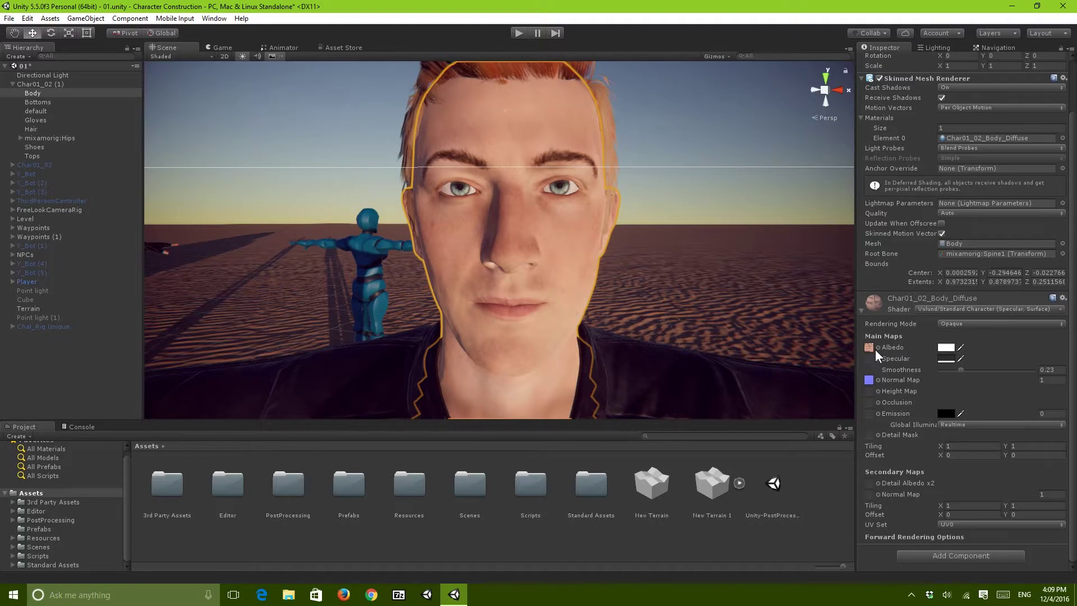
pyautogui.moveTo(961, 370); pyautogui.dragTo(967, 395)
pyautogui.keyDown('alt'); pyautogui.moveTo(645, 368); pyautogui.dragTo(707, 373); pyautogui.keyUp('alt')
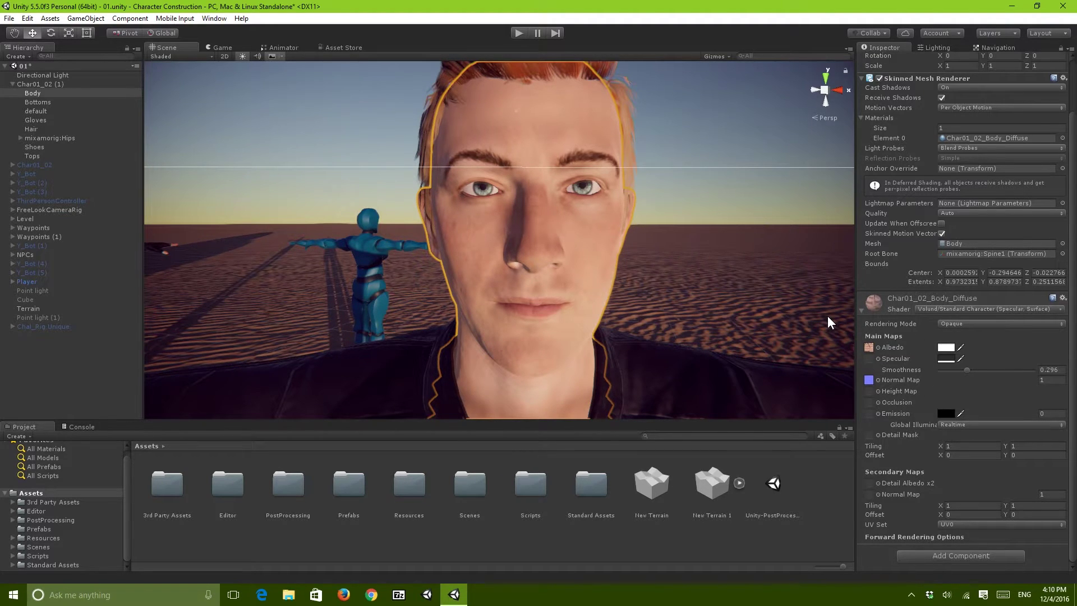
pyautogui.scroll(-5, 685, 347)
pyautogui.scroll(5, 686, 347)
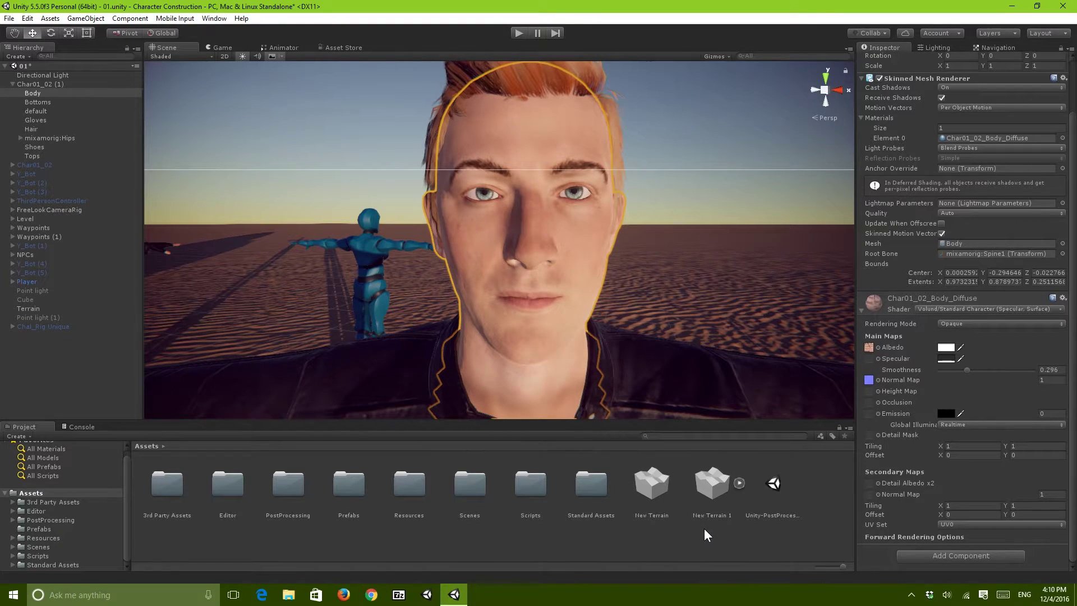